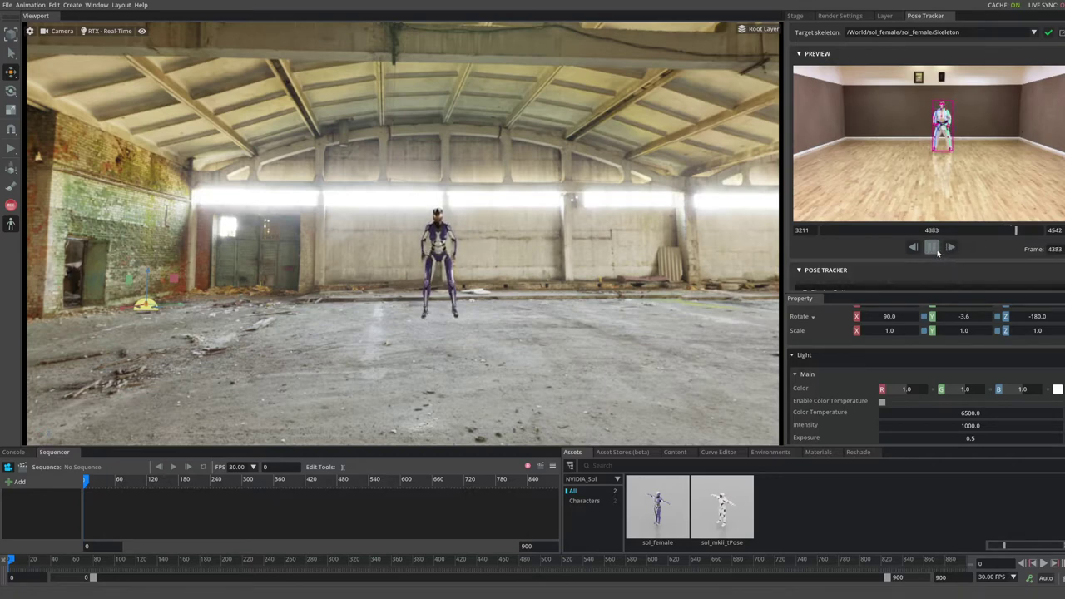
# Step: Pause the current clip and load the Kanku Dai - KARATE KATA video from the vids folder as the pose-tracking source
pyautogui.click(936, 249)
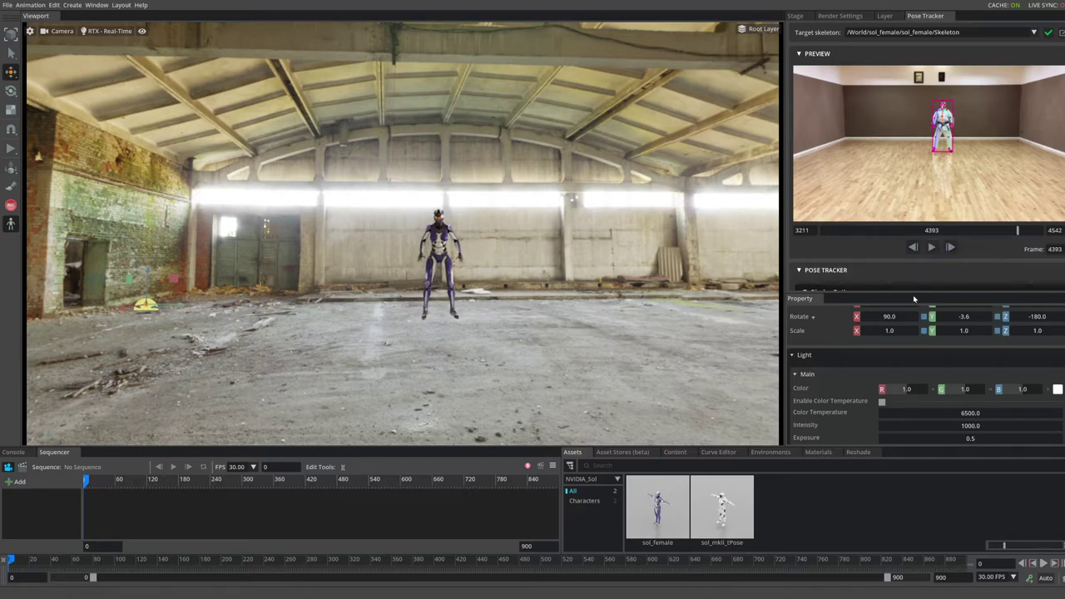
pyautogui.scroll(2, 1060, 37)
pyautogui.click(1060, 34)
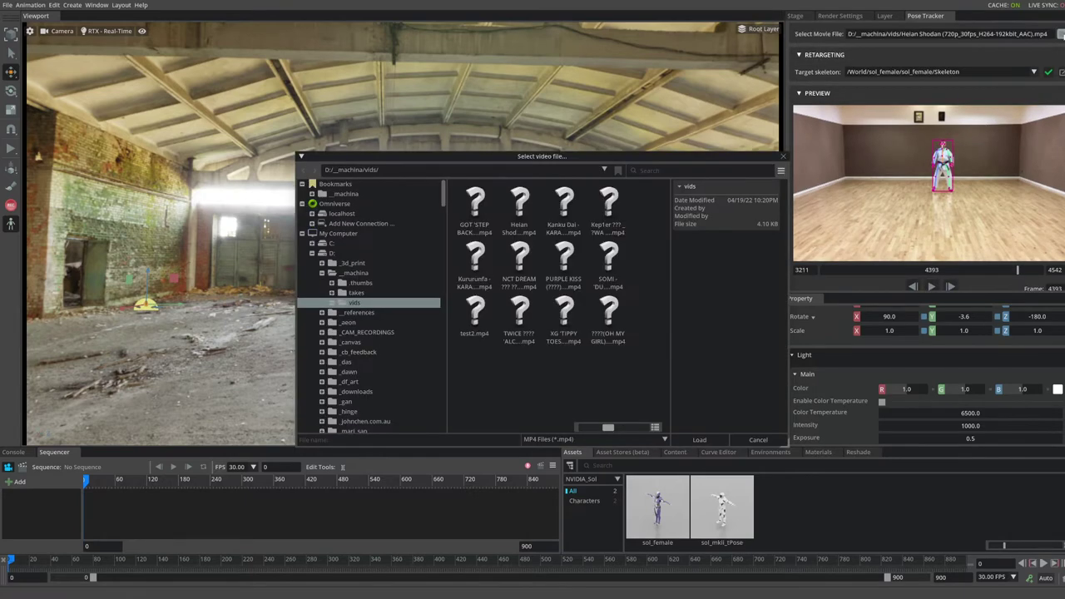
pyautogui.click(655, 427)
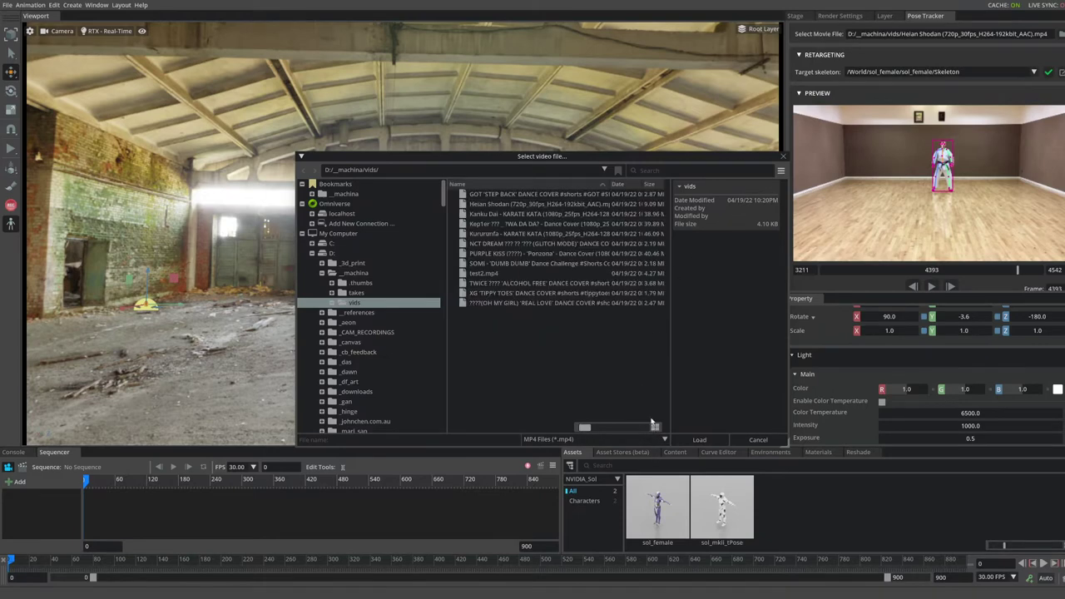
pyautogui.click(630, 184)
pyautogui.click(630, 184)
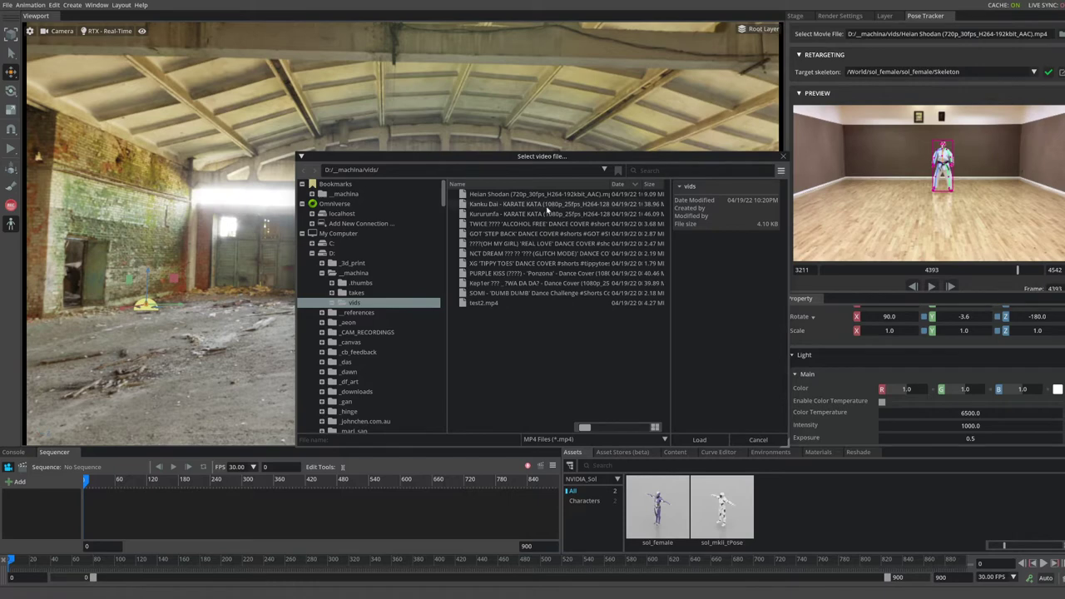
pyautogui.click(547, 205)
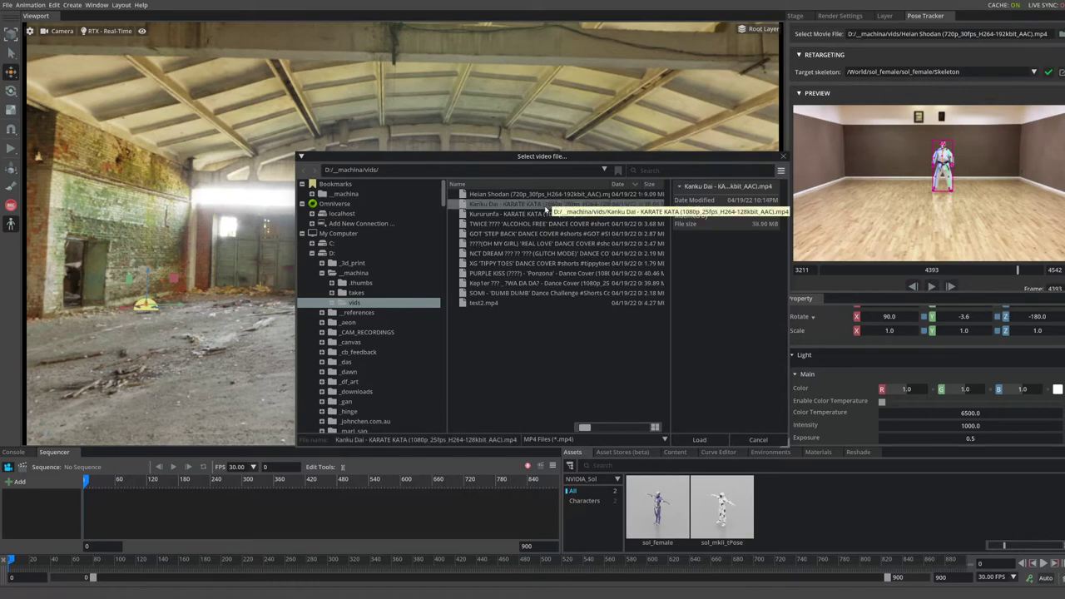
pyautogui.click(702, 439)
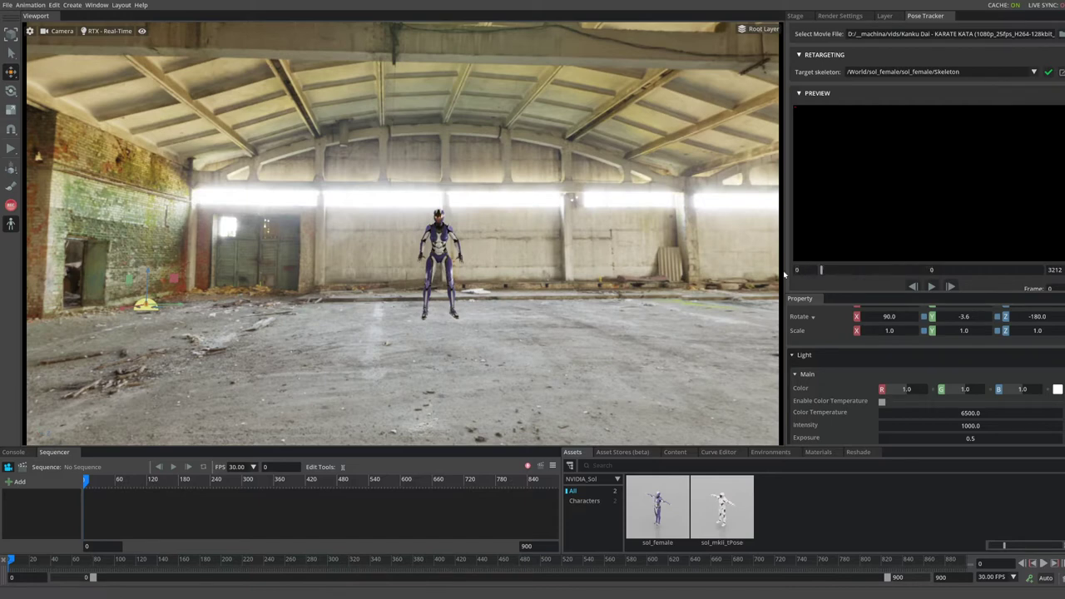
# Step: Play the Kanku Dai clip from frame 232, examine the character's retargeted motion from several angles, and pause it at frame 2487
pyautogui.click(845, 271)
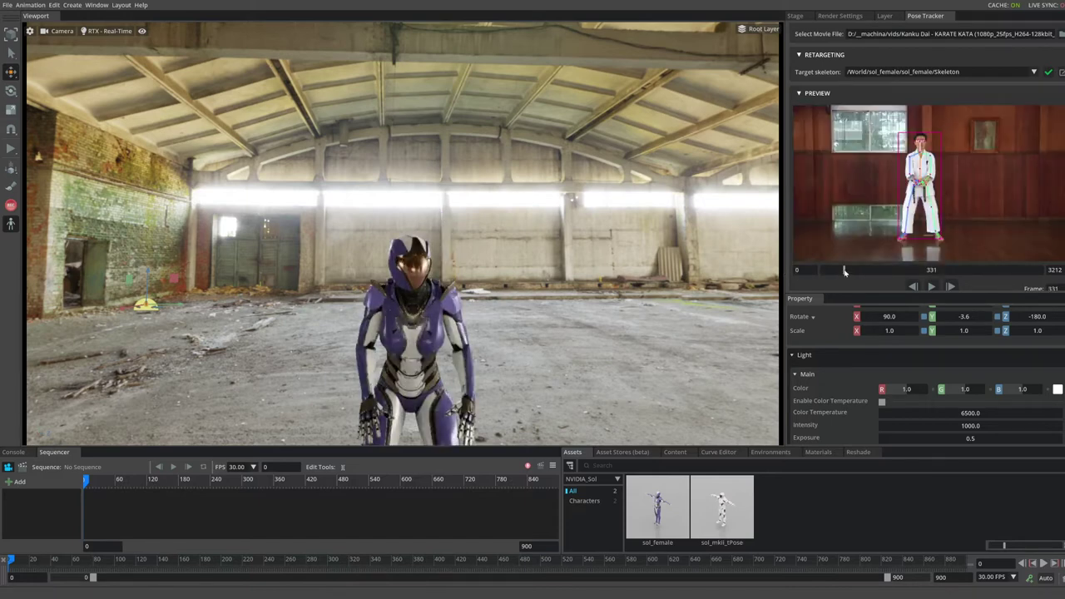
pyautogui.click(837, 271)
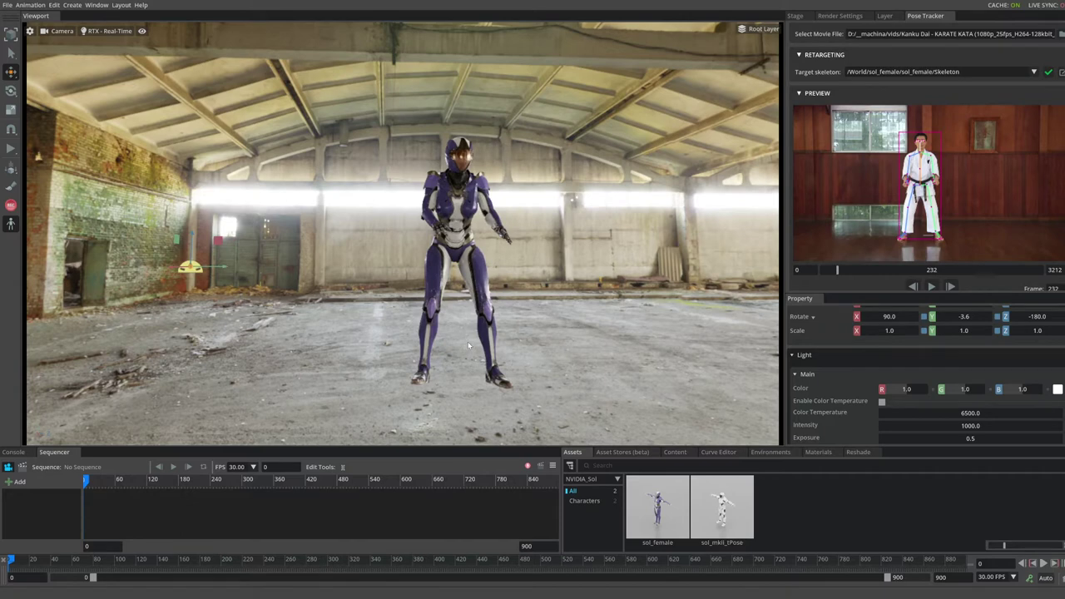
pyautogui.keyDown('alt'); pyautogui.moveTo(433, 345); pyautogui.dragTo(453, 347); pyautogui.keyUp('alt')
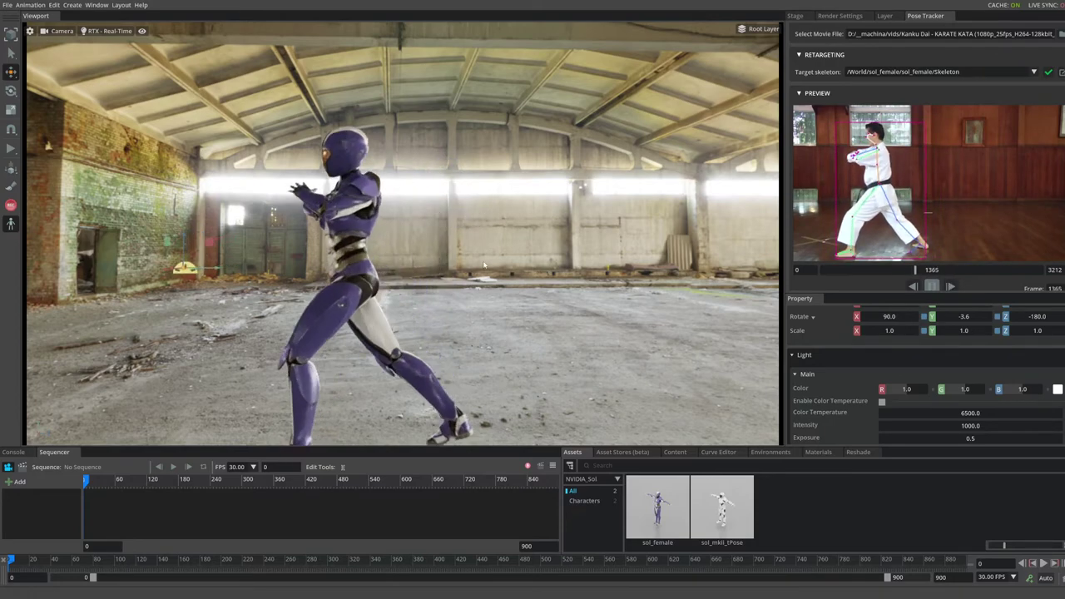
pyautogui.scroll(5, 511, 266)
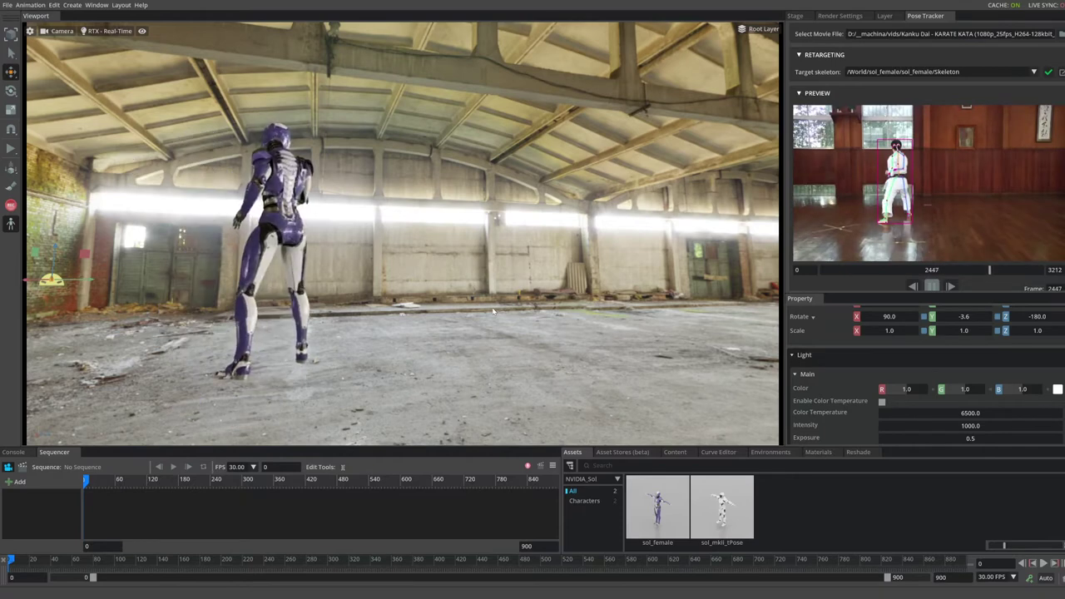
pyautogui.click(933, 287)
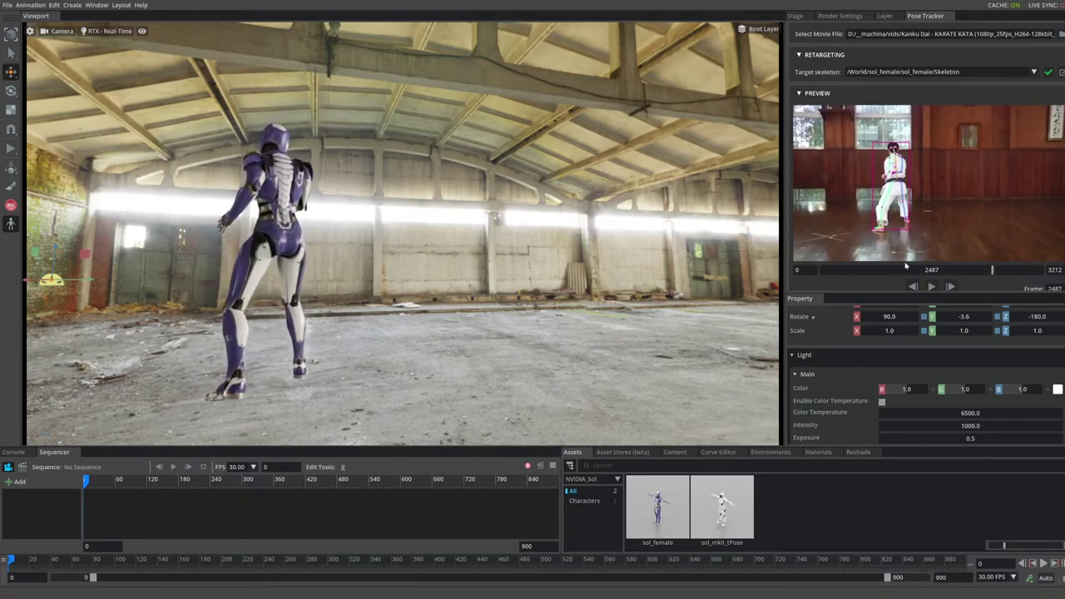
# Step: Load the TWICE 'ALCOHOL FREE' DANCE COVER video as the movie file, with the video list sorted by date
pyautogui.click(1061, 36)
pyautogui.rightClick(648, 223)
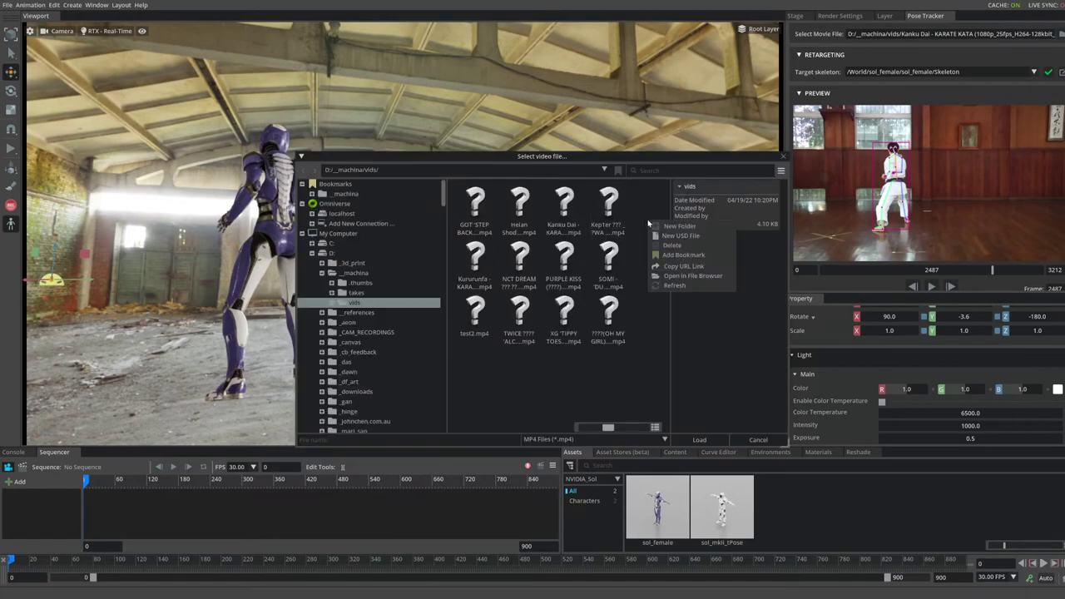
pyautogui.click(654, 426)
pyautogui.click(654, 428)
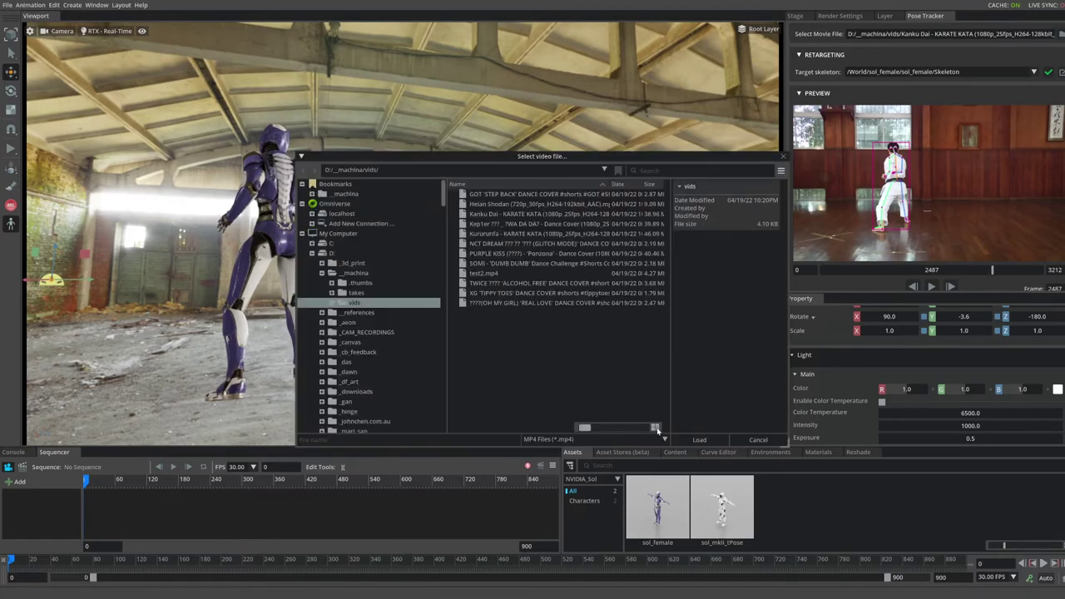
pyautogui.click(619, 183)
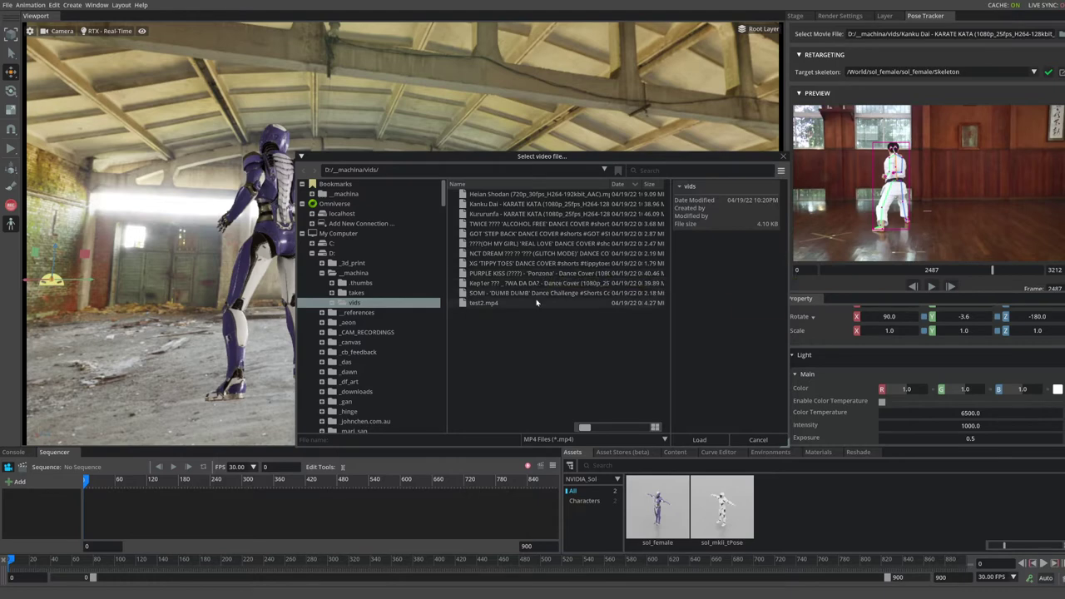
pyautogui.click(566, 226)
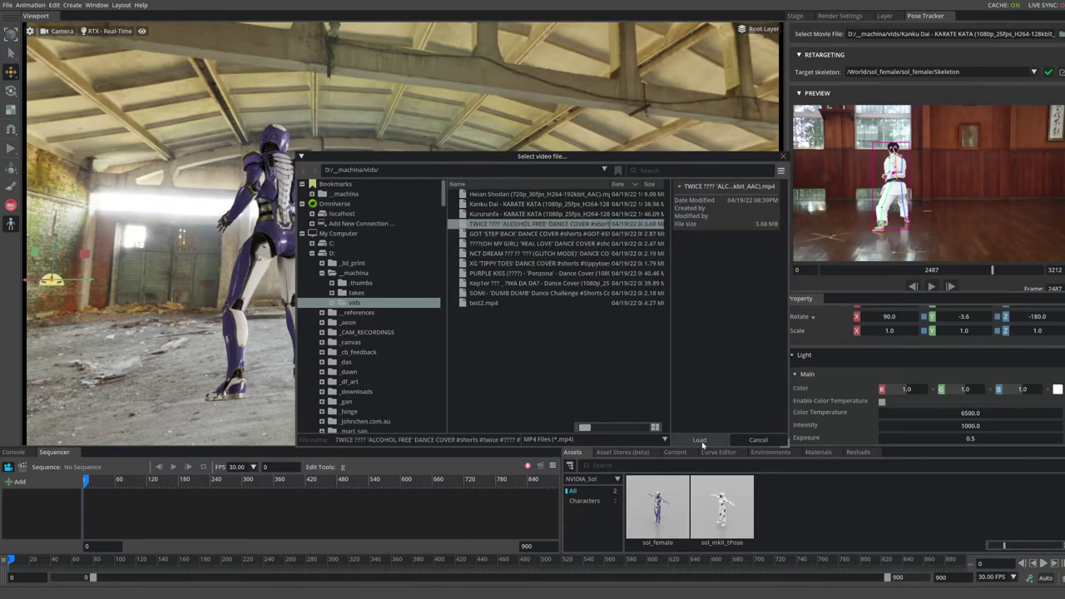
pyautogui.click(700, 441)
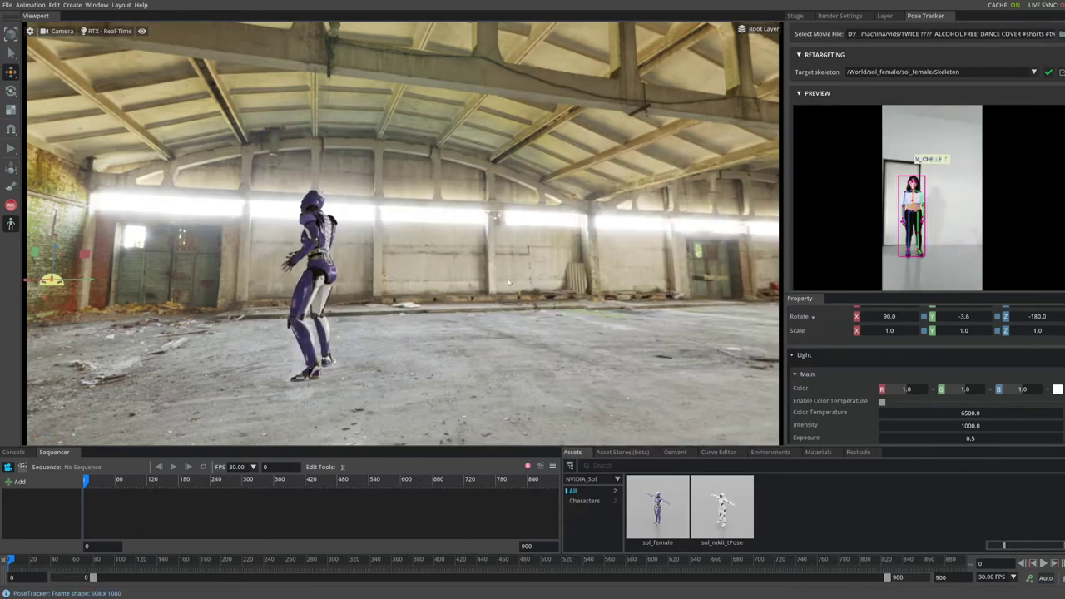
# Step: Play the dance cover clip and examine how the character follows the dancer's tracked pose
pyautogui.scroll(-1, 973, 367)
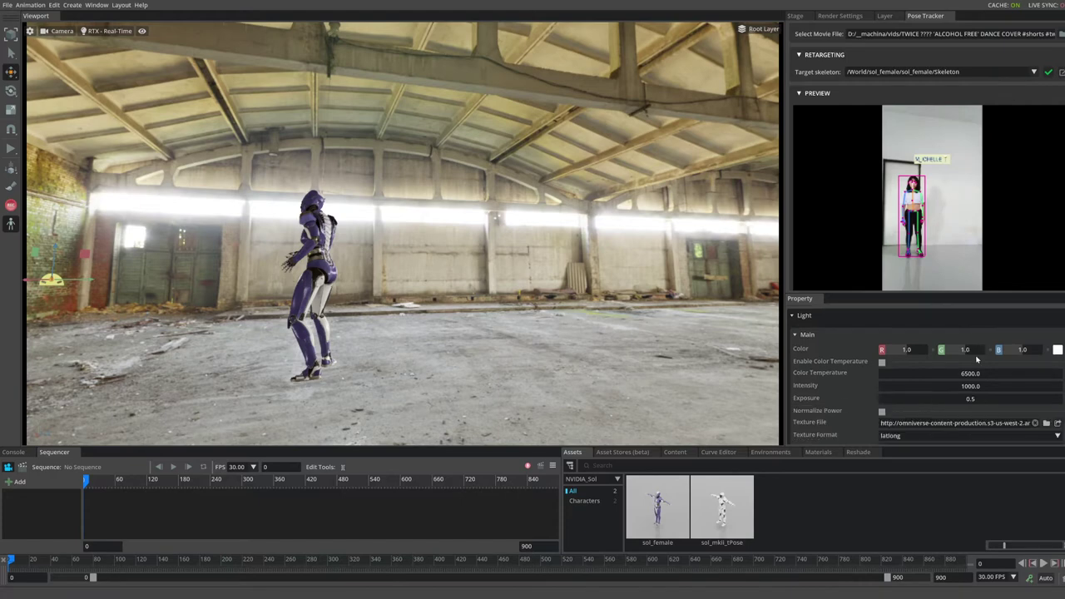
pyautogui.scroll(3, 966, 355)
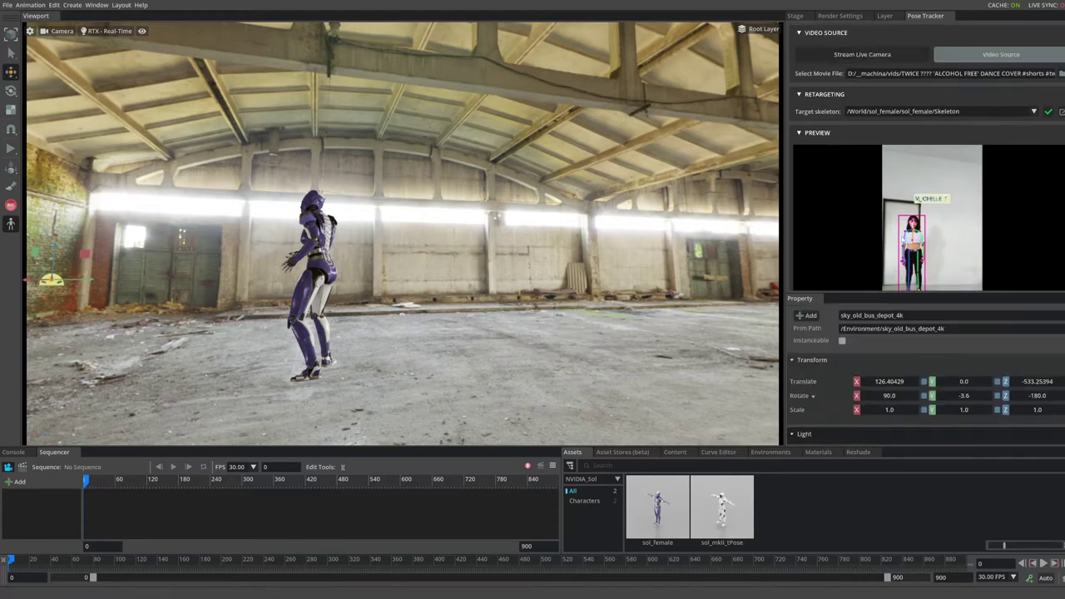
pyautogui.scroll(-3, 899, 237)
pyautogui.scroll(-2, 915, 229)
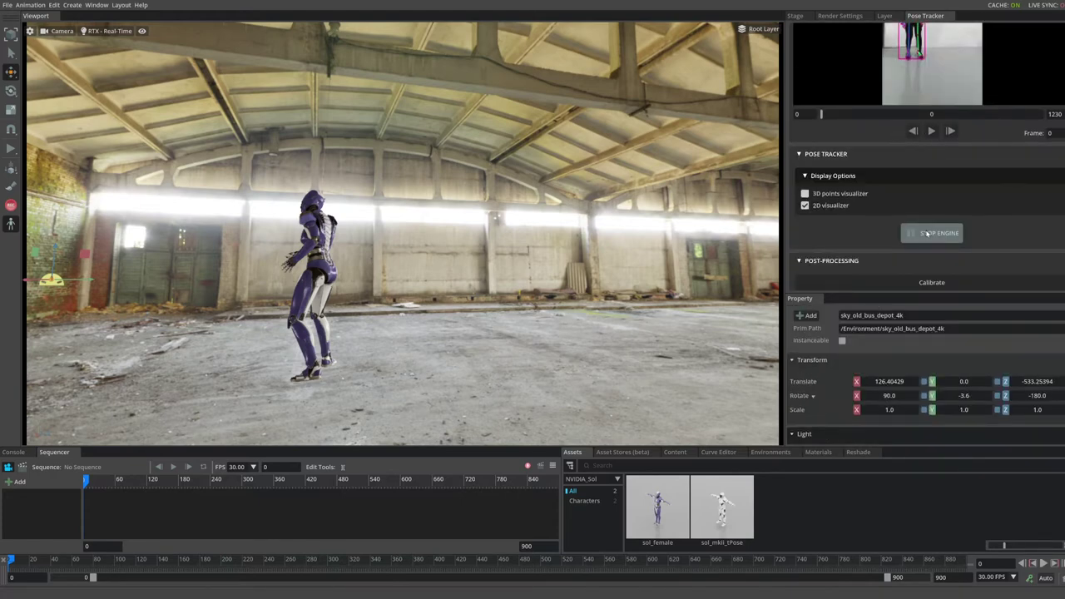
pyautogui.scroll(-1, 928, 234)
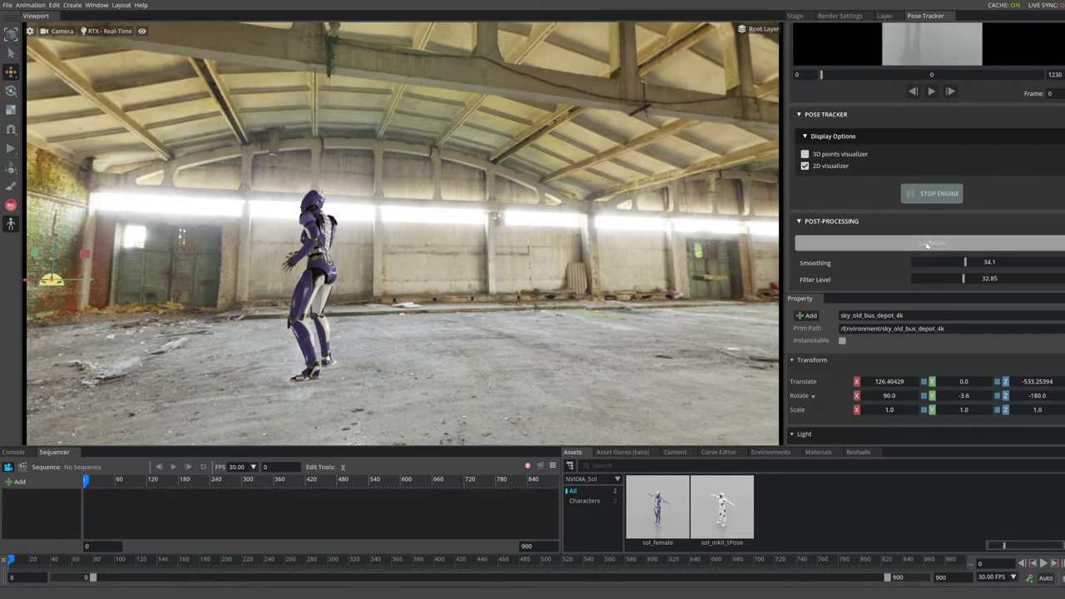
pyautogui.click(931, 91)
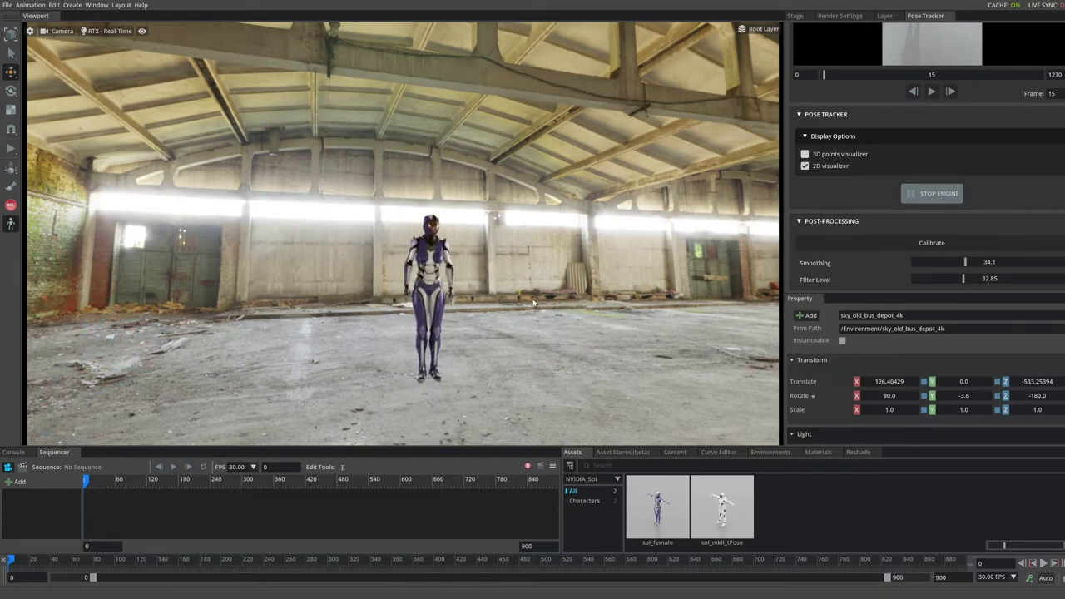
pyautogui.scroll(1, 878, 202)
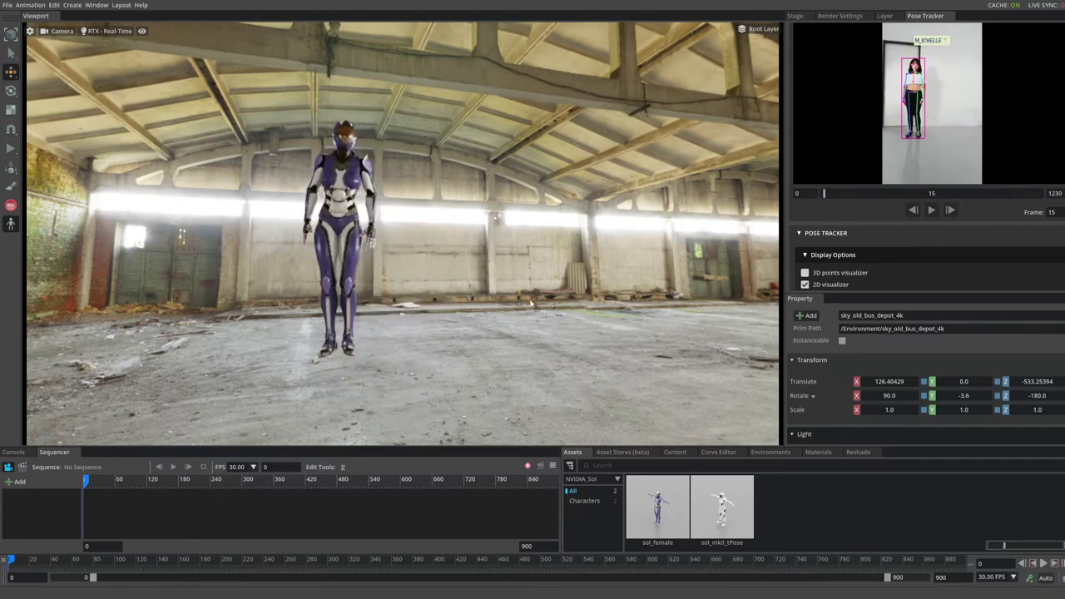
pyautogui.click(932, 211)
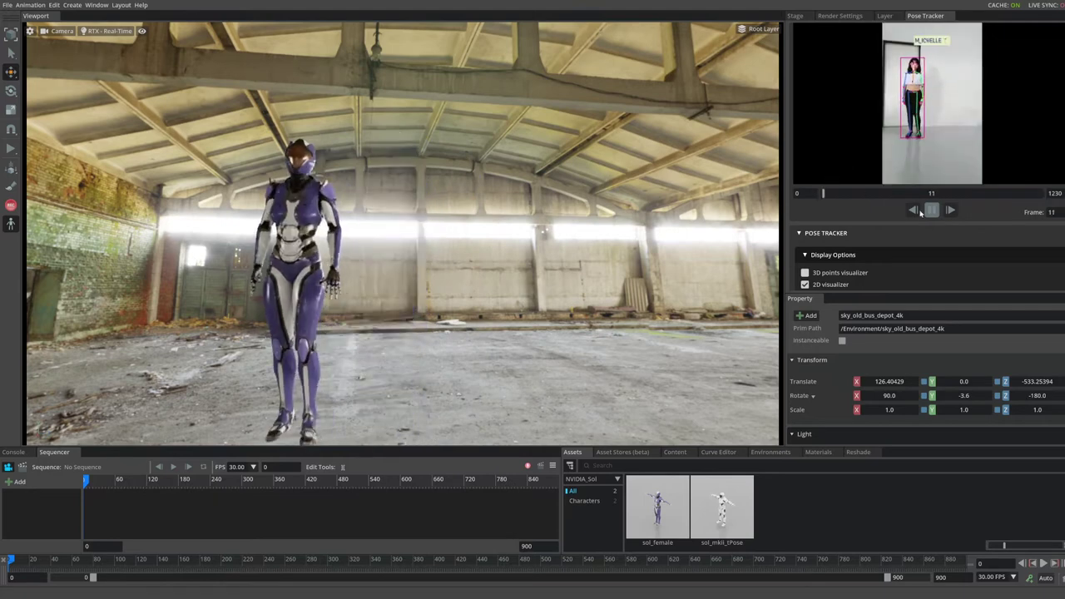
# Step: Replace the movie file with the Kururunfa - KARATE KATA video from the vids folder
pyautogui.scroll(3, 910, 187)
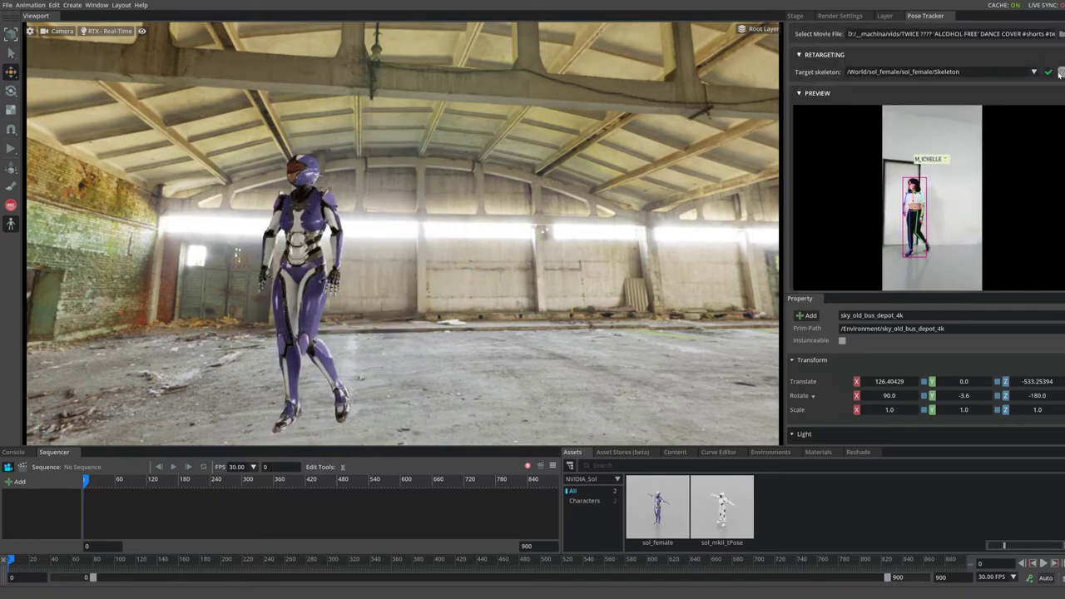
pyautogui.click(1061, 34)
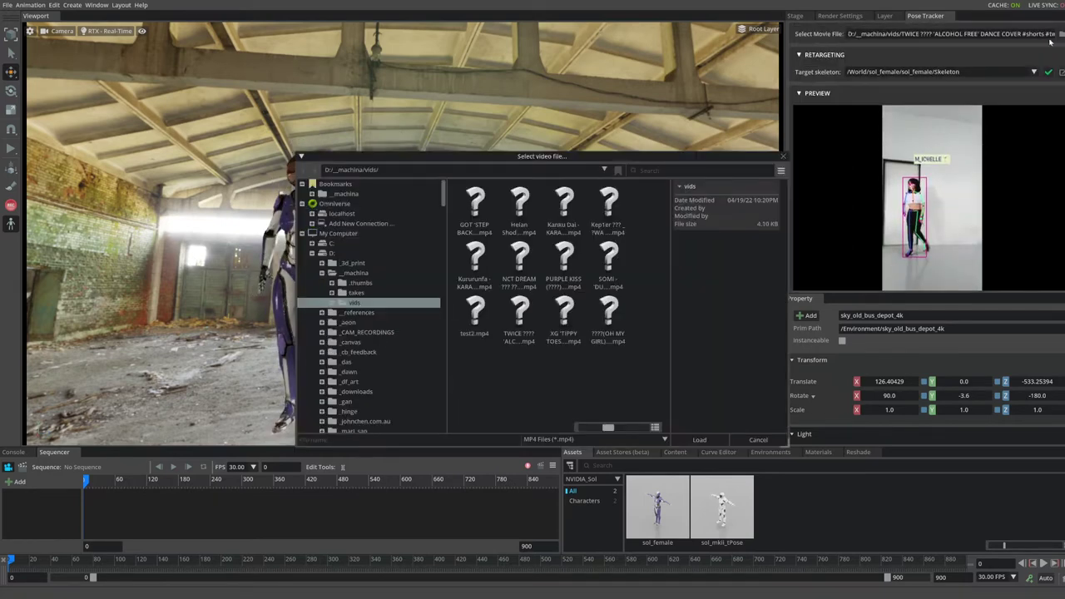
pyautogui.rightClick(645, 221)
pyautogui.click(655, 427)
pyautogui.click(655, 427)
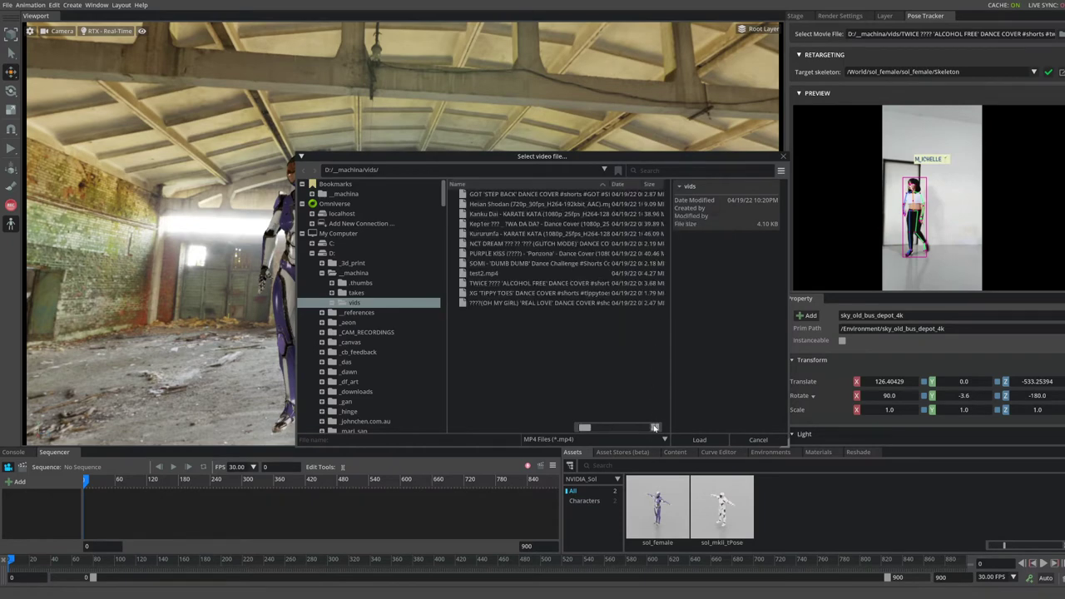
pyautogui.click(526, 234)
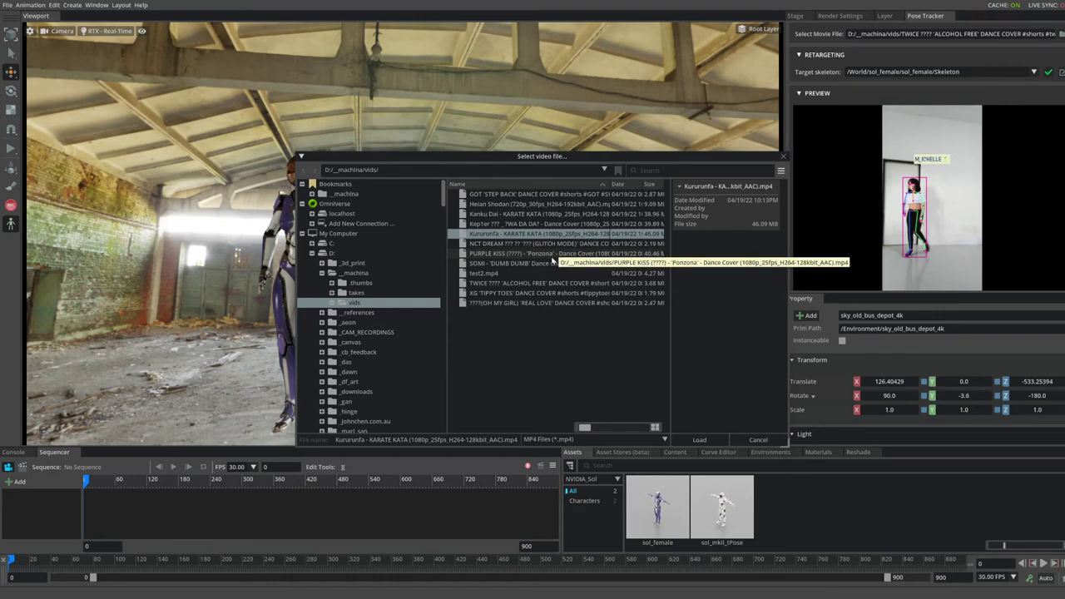
pyautogui.click(700, 440)
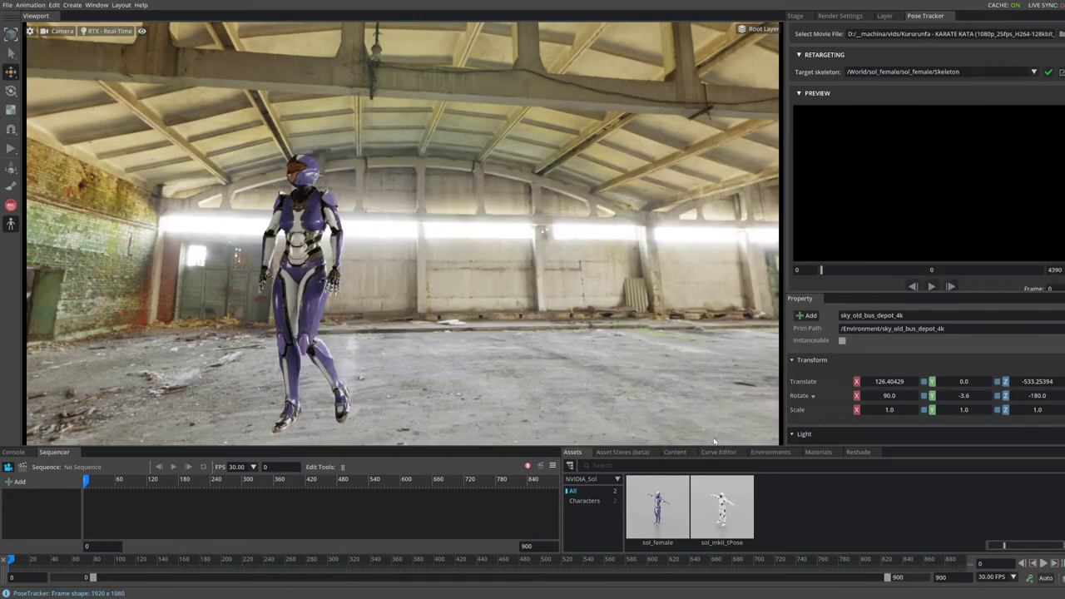
# Step: Play the Kururunfa clip from frame 289 and examine the character's tracked motion from different camera angles
pyautogui.click(837, 271)
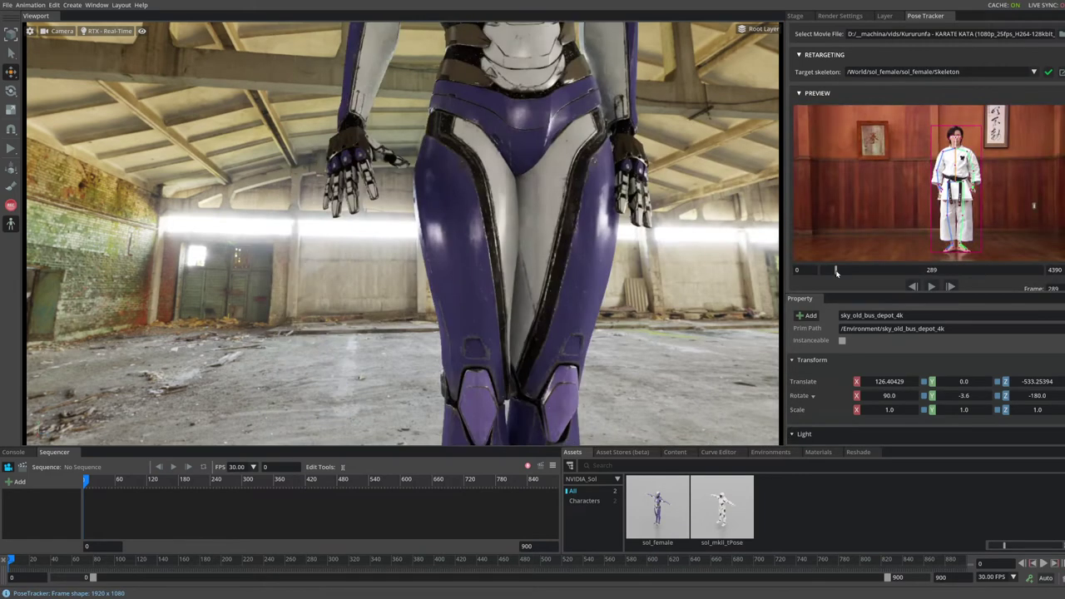
pyautogui.scroll(-5, 672, 311)
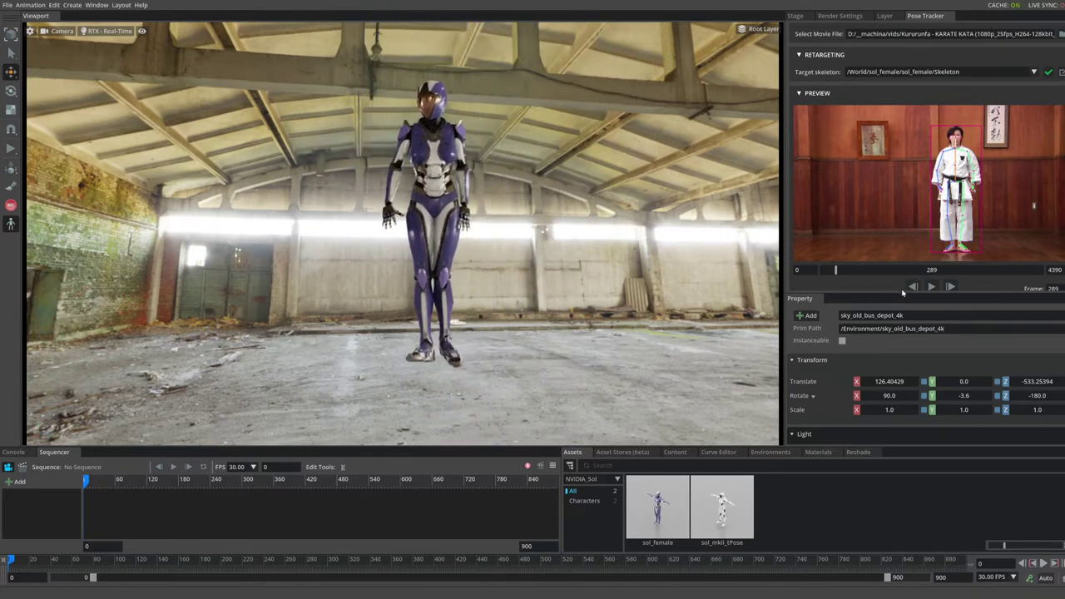
pyautogui.click(932, 287)
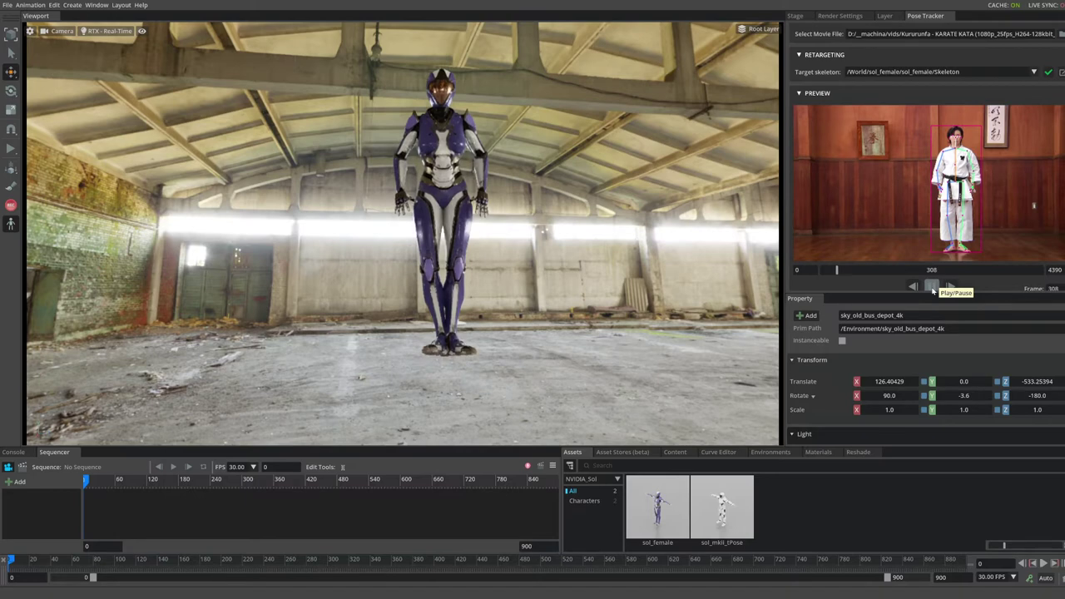
pyautogui.moveTo(501, 354); pyautogui.dragTo(497, 380, button='right')
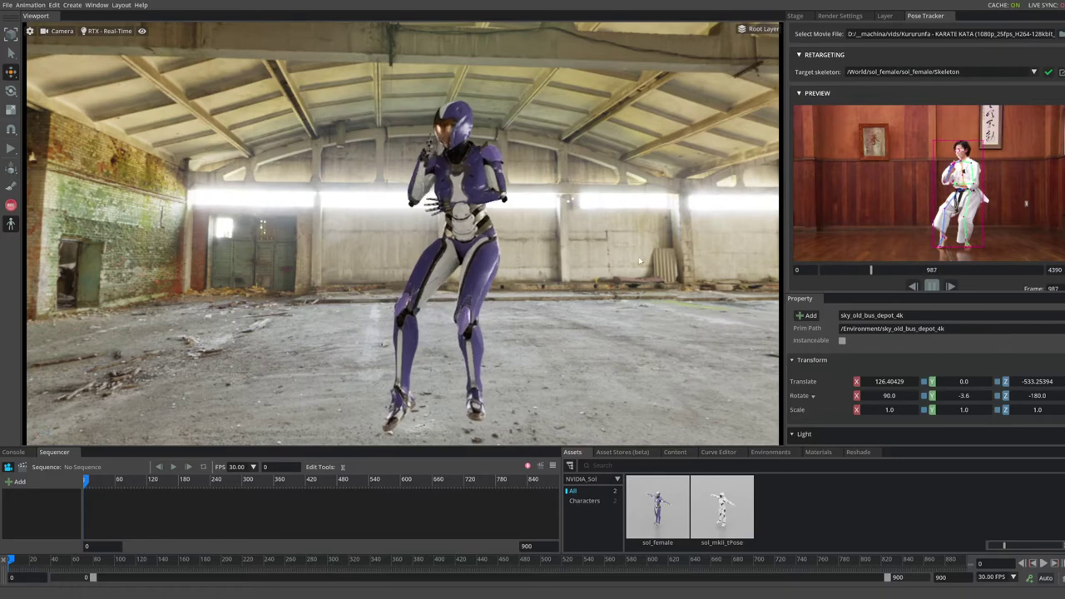
pyautogui.keyDown('alt'); pyautogui.moveTo(639, 262); pyautogui.dragTo(664, 257); pyautogui.keyUp('alt')
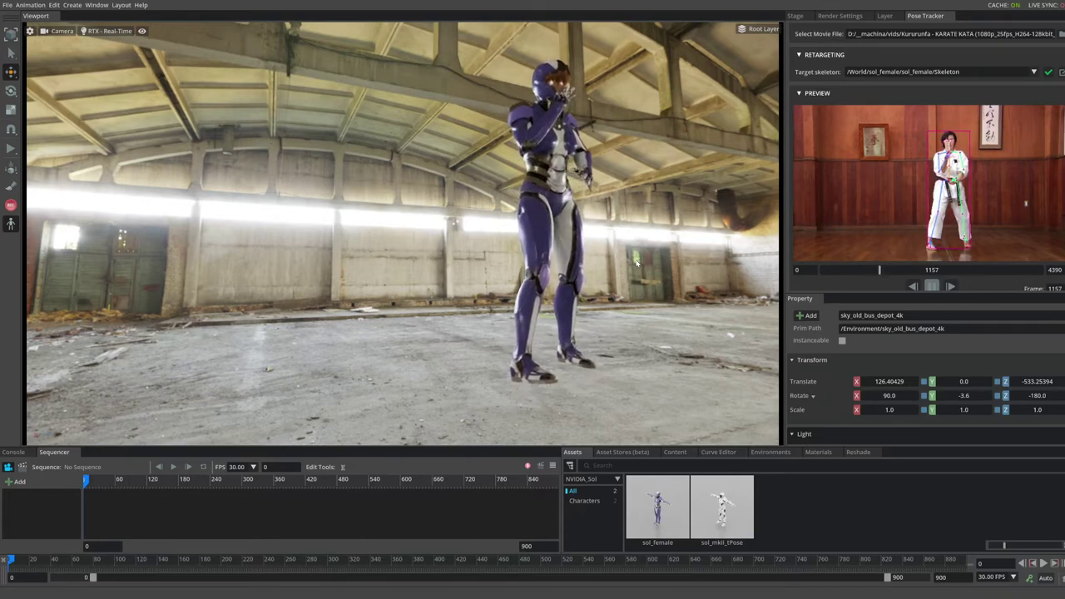
pyautogui.keyDown('alt'); pyautogui.moveTo(637, 263); pyautogui.dragTo(591, 276); pyautogui.keyUp('alt')
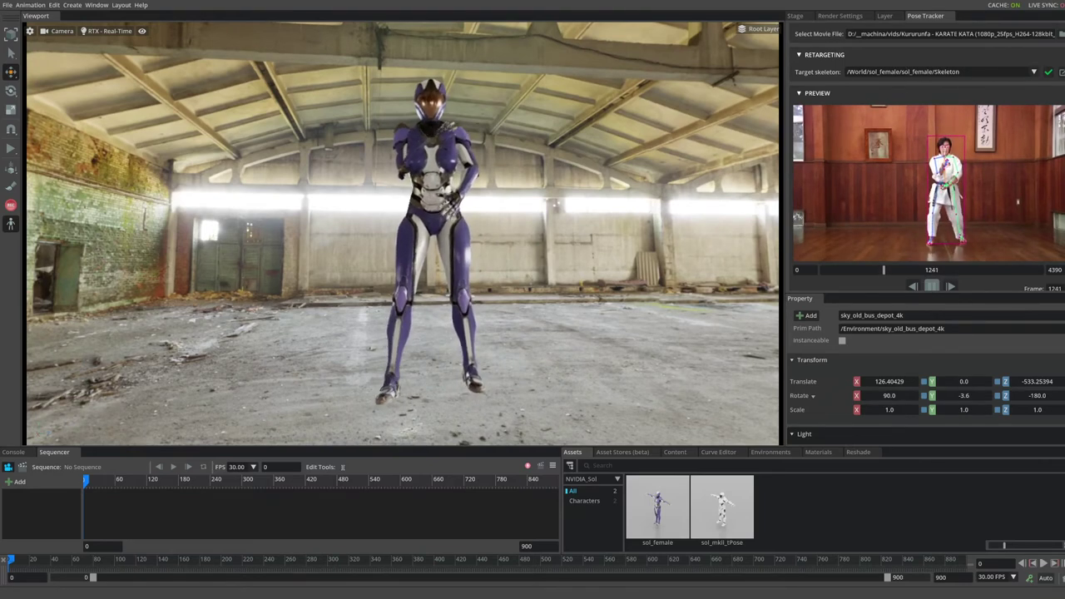
pyautogui.click(838, 17)
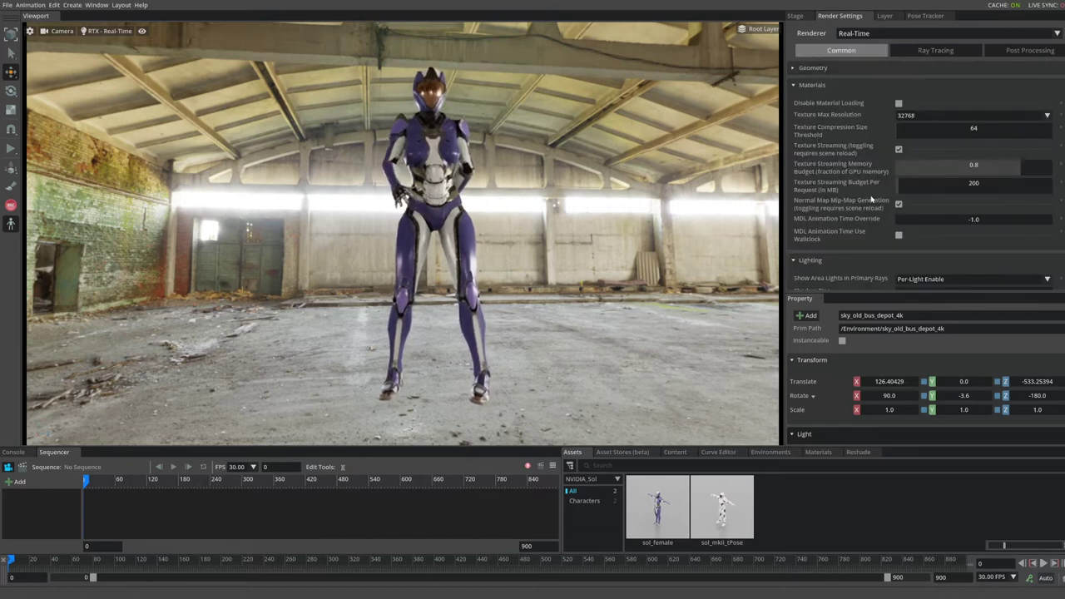
pyautogui.scroll(-2, 872, 199)
pyautogui.scroll(-2, 873, 198)
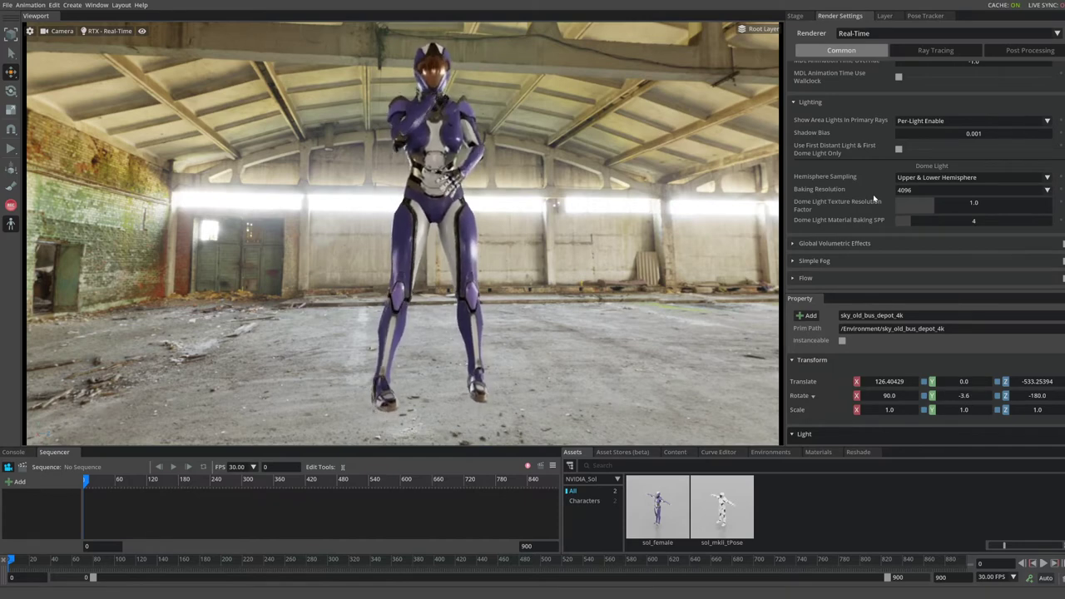
pyautogui.scroll(1, 874, 198)
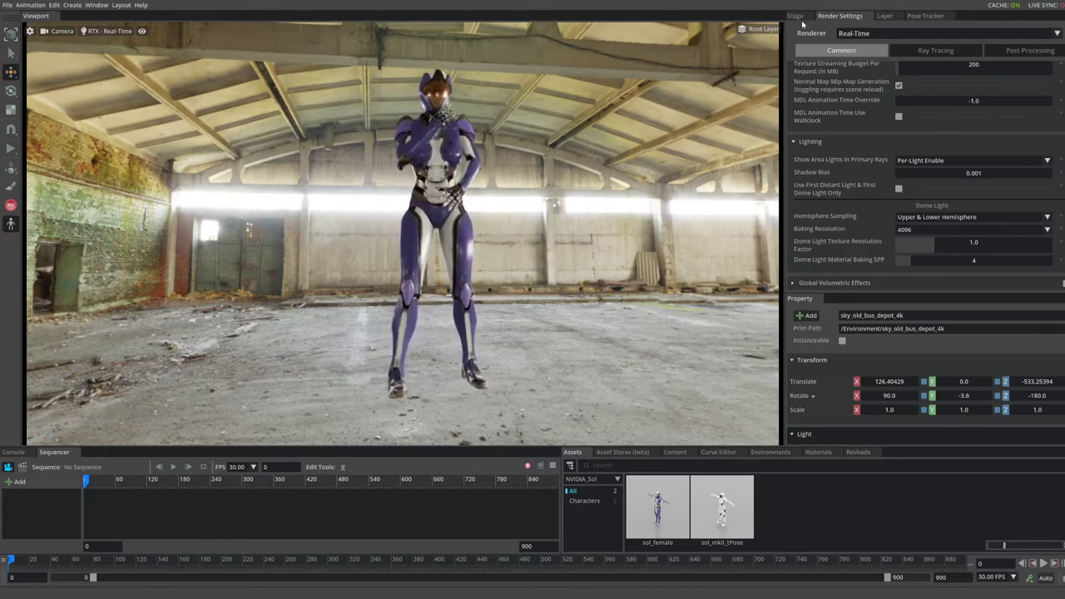
# Step: Hide the bus depot background by disabling Visible In Primary Ray on the sky_old_bus_depot_4k dome light
pyautogui.click(796, 16)
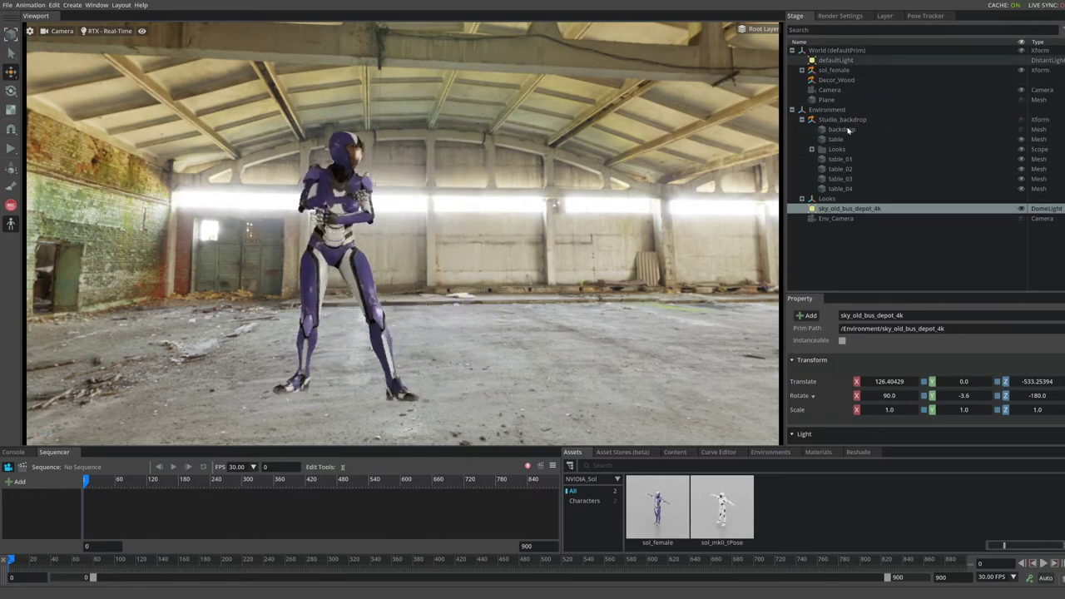
pyautogui.scroll(-1, 872, 358)
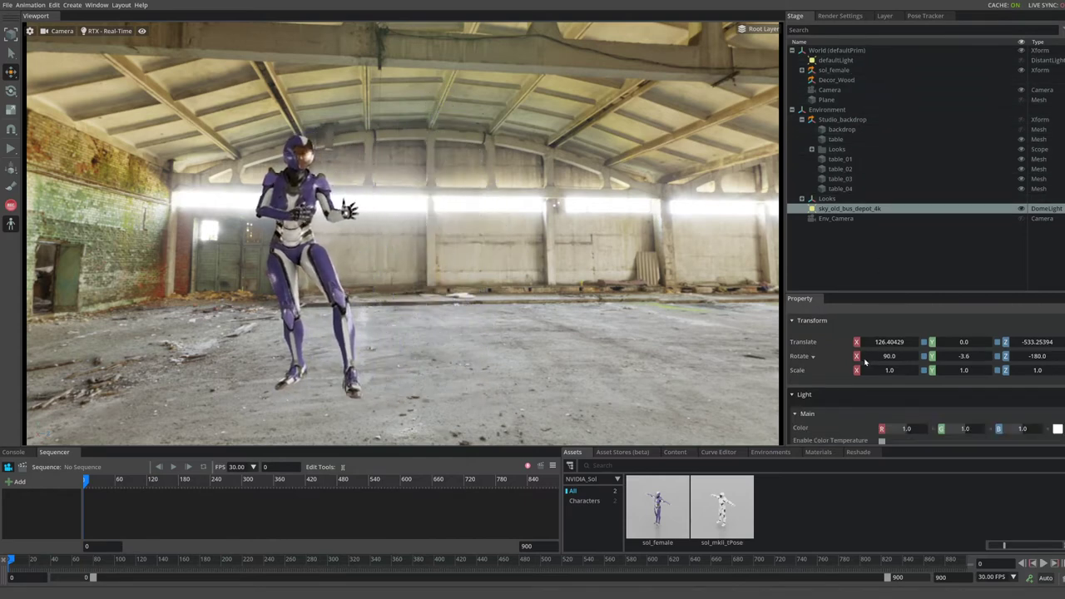
pyautogui.scroll(-1, 873, 358)
pyautogui.scroll(-1, 866, 362)
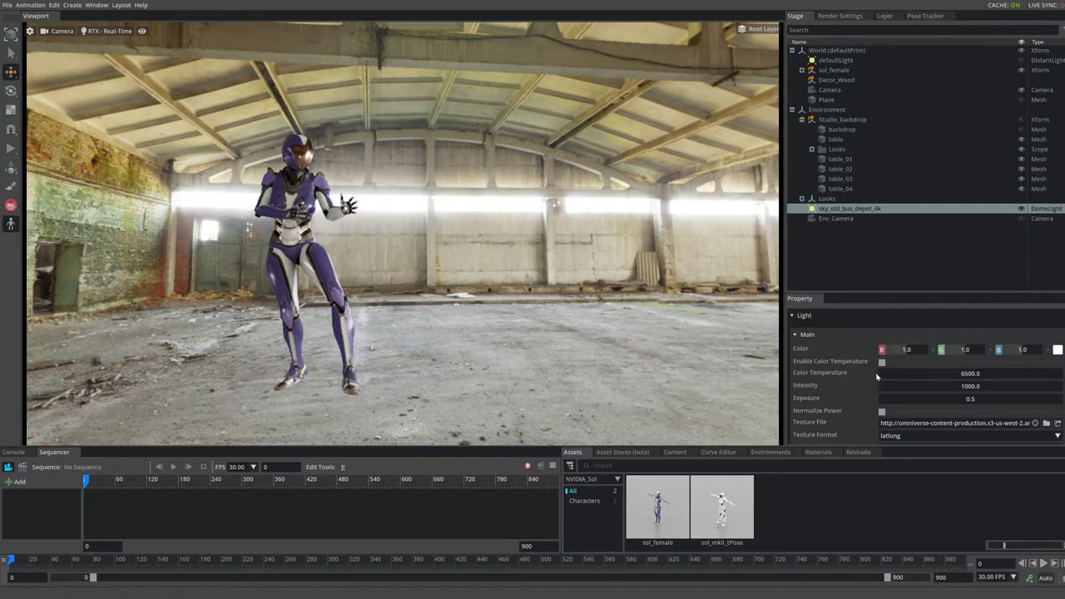
pyautogui.scroll(-1, 877, 380)
pyautogui.scroll(-1, 880, 391)
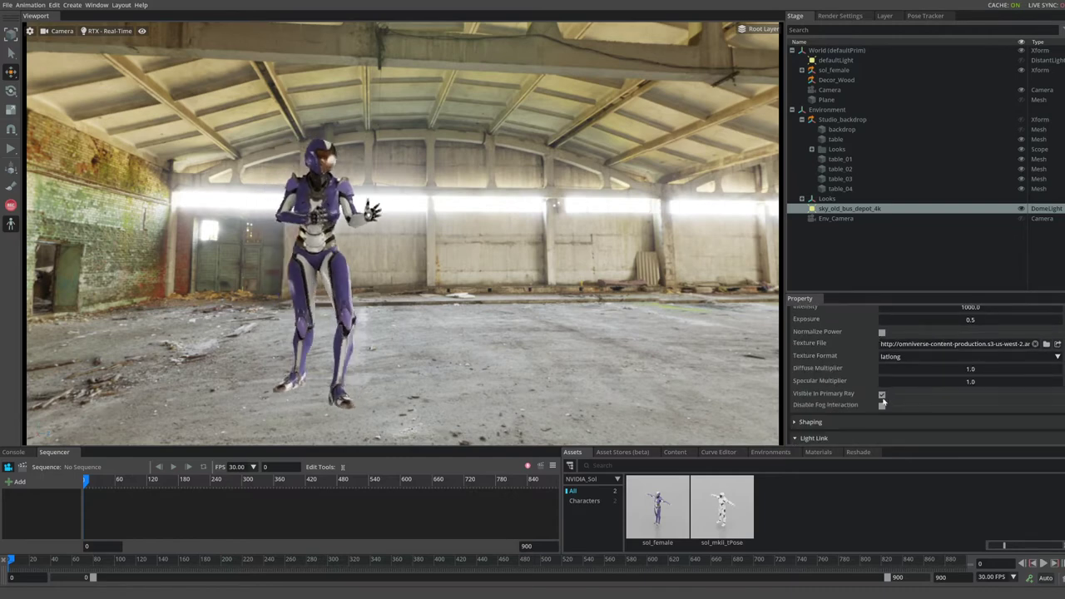
pyautogui.click(882, 396)
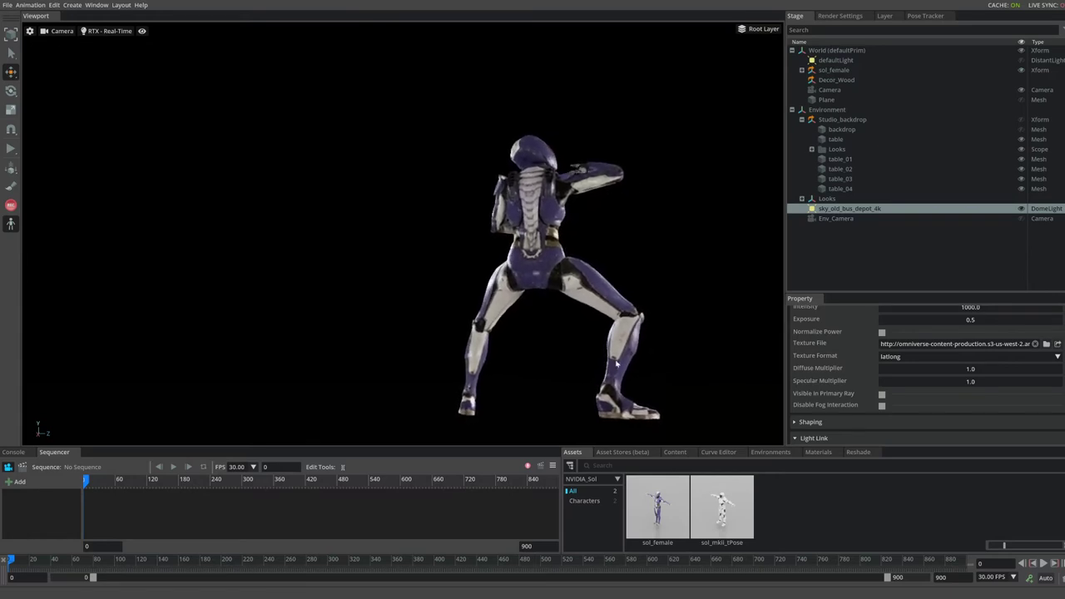
# Step: Clear the dome light selection and examine the character's tracked Kururunfa motion against the plain background, from different angles and distances
pyautogui.keyDown('alt'); pyautogui.moveTo(617, 364); pyautogui.dragTo(373, 352); pyautogui.keyUp('alt')
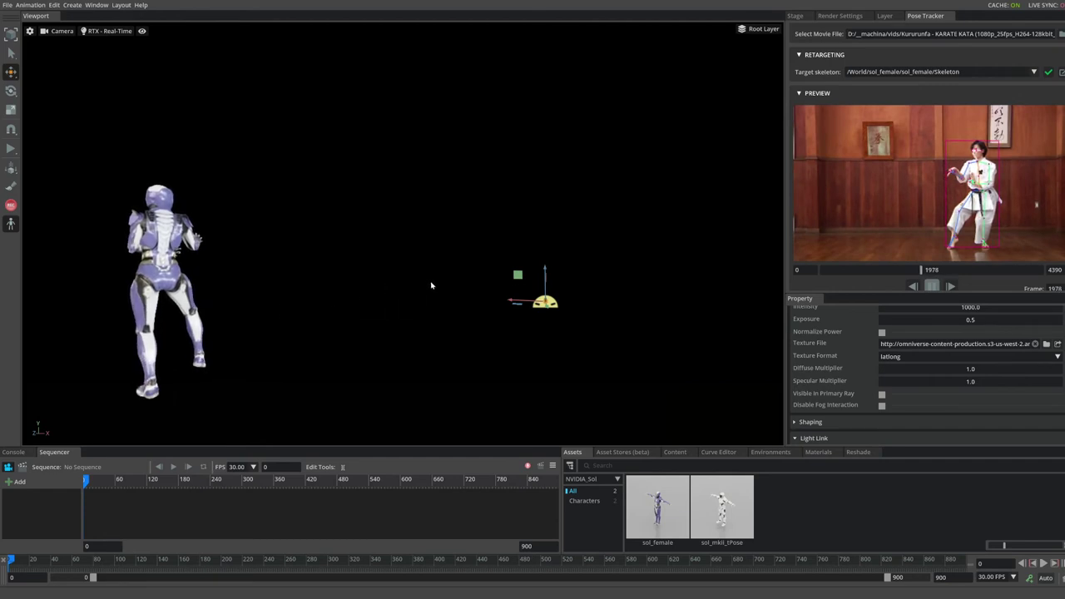
pyautogui.click(795, 16)
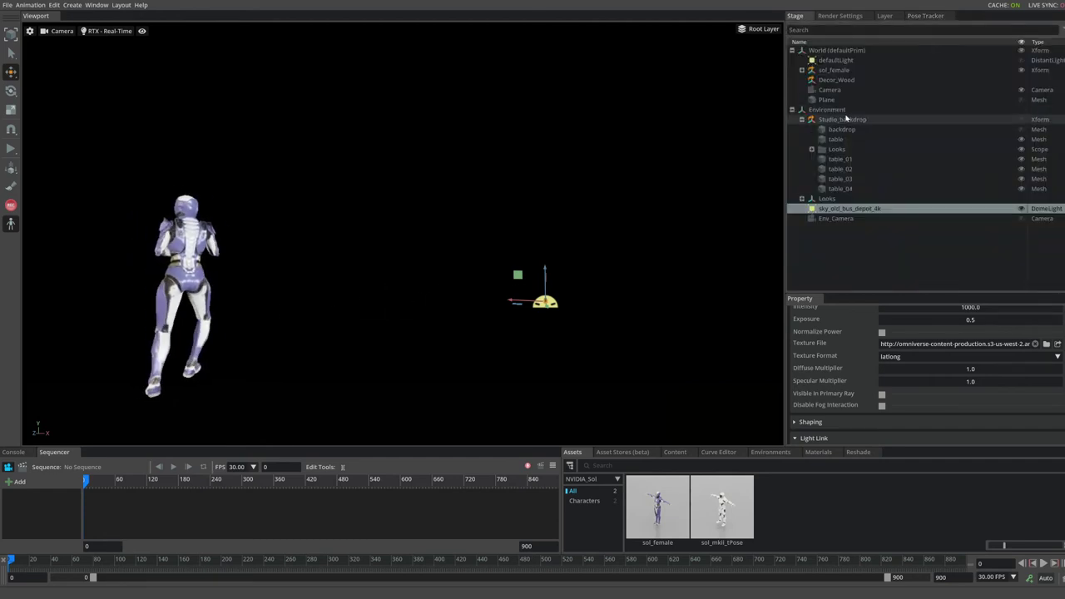
pyautogui.click(834, 70)
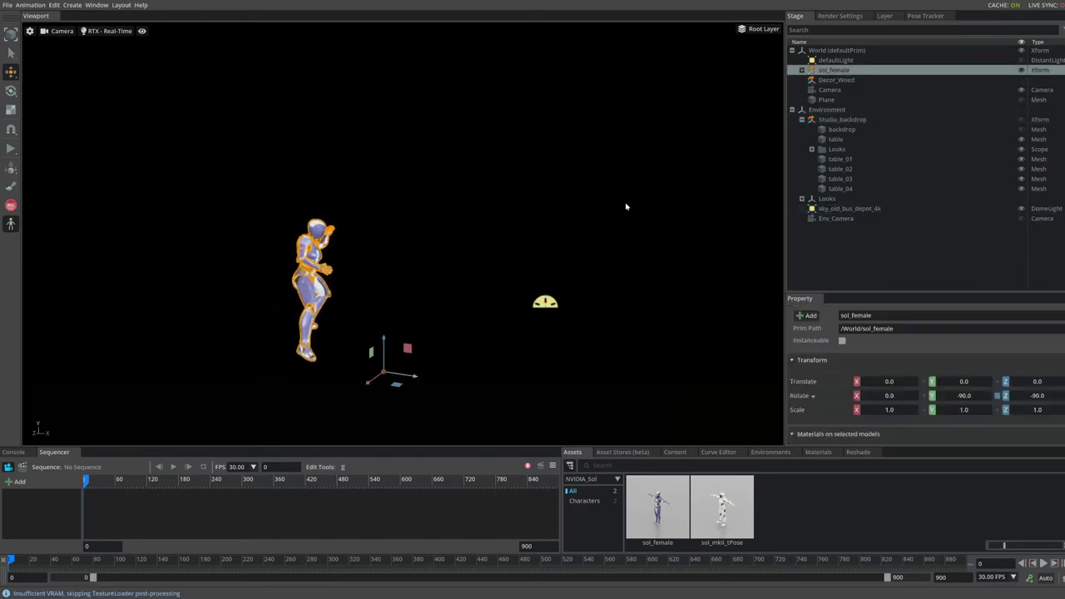
pyautogui.click(863, 241)
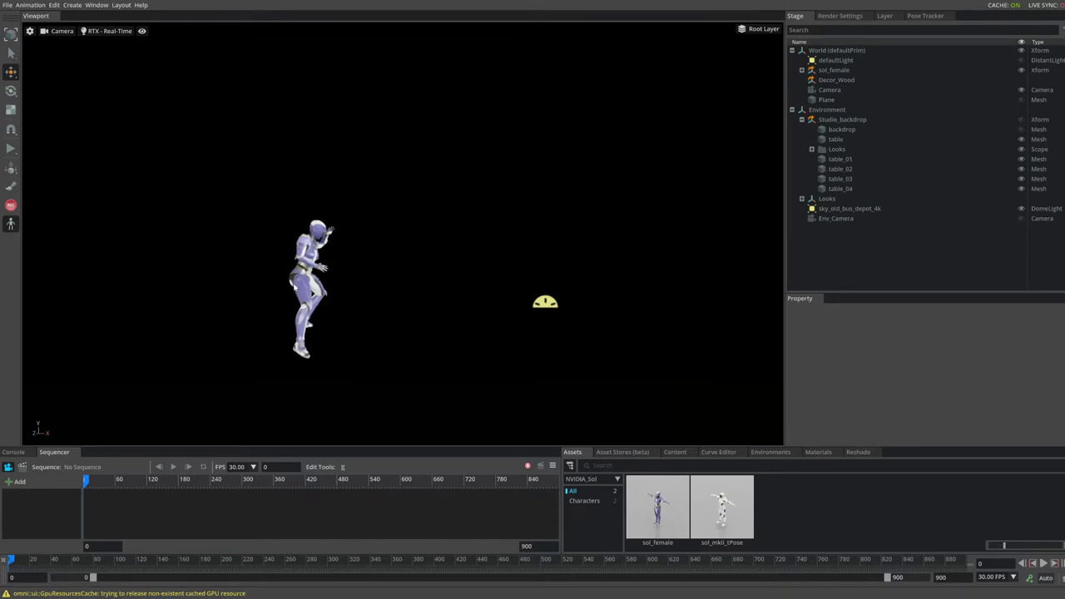
pyautogui.click(925, 16)
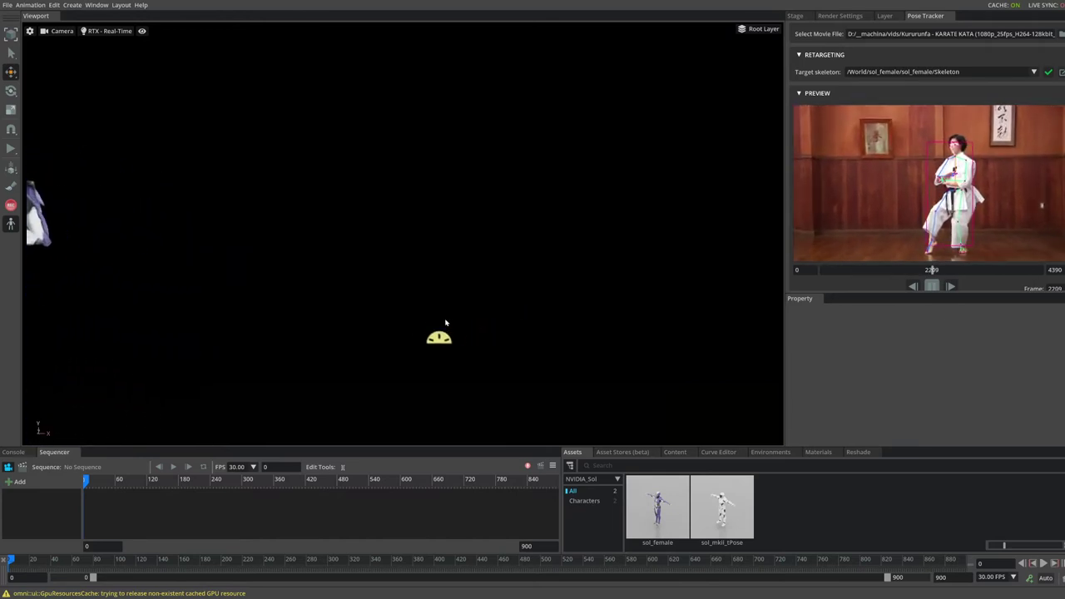
pyautogui.scroll(-5, 366, 325)
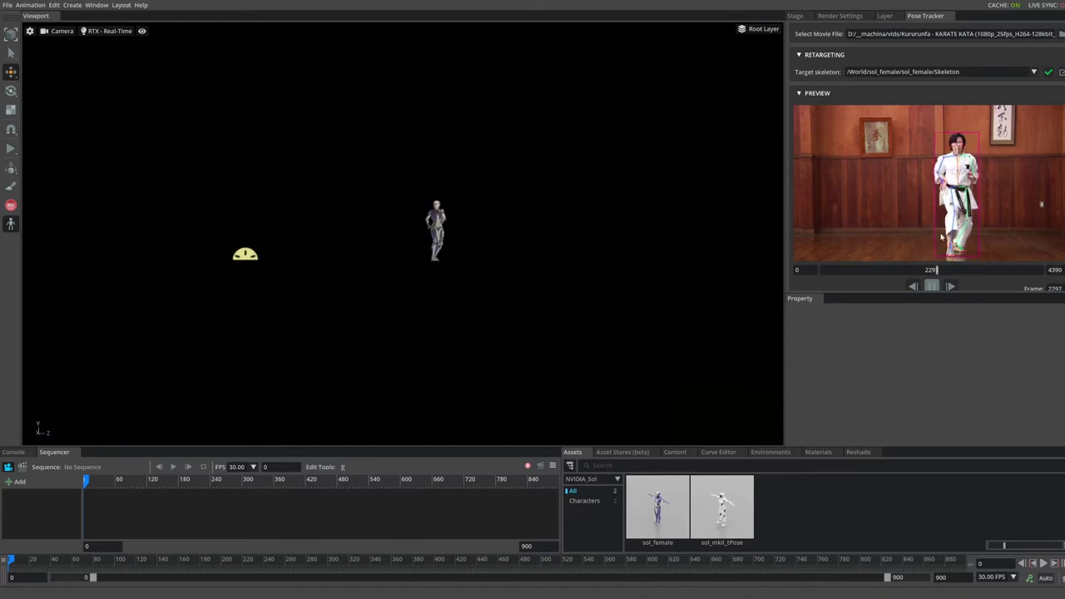
pyautogui.scroll(5, 585, 242)
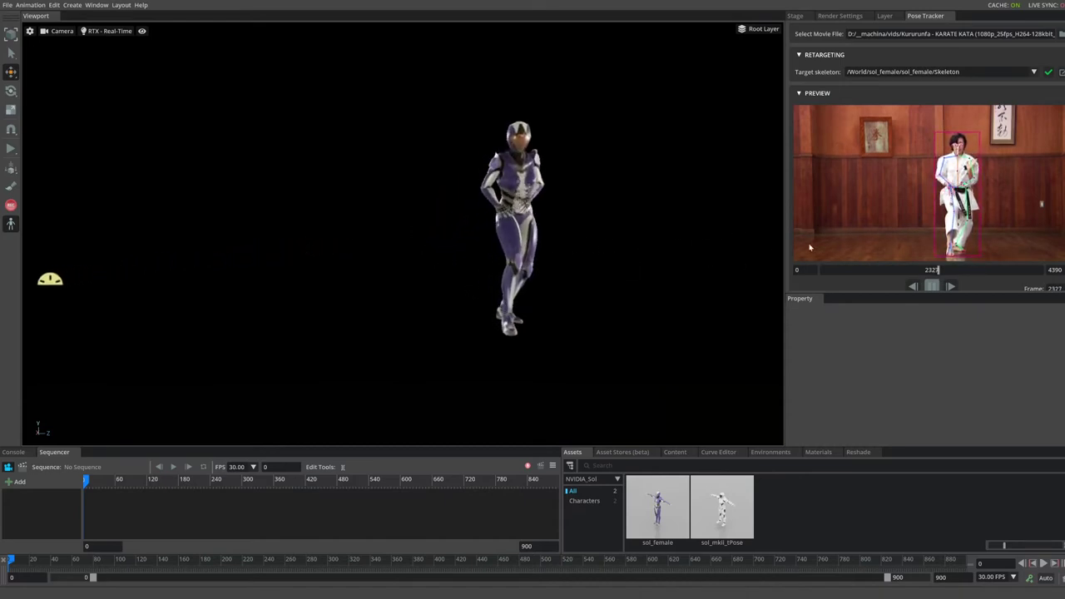
pyautogui.scroll(3, 686, 258)
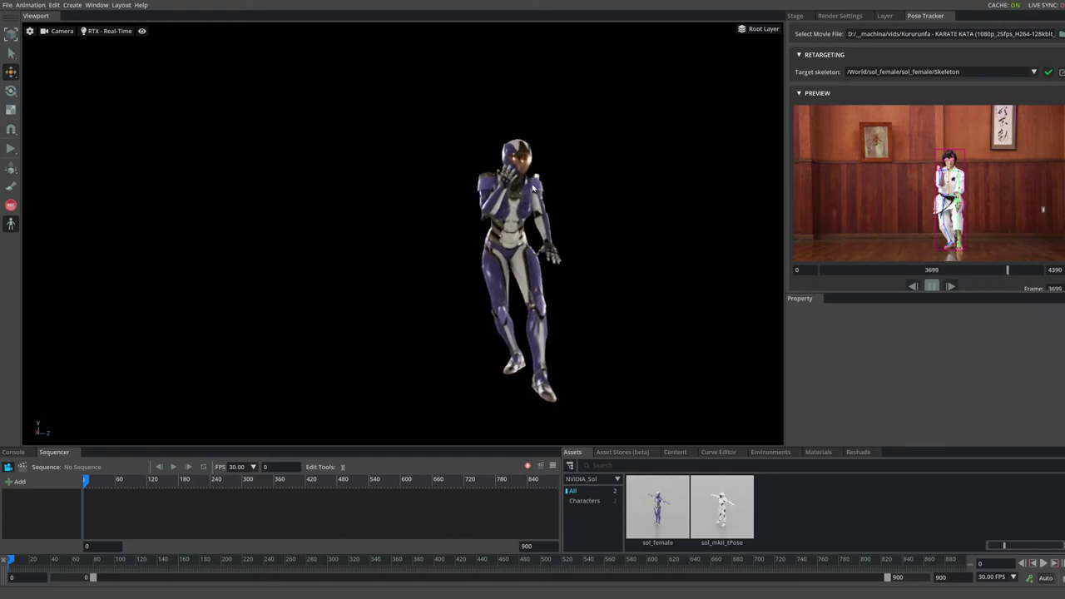
pyautogui.scroll(5, 631, 279)
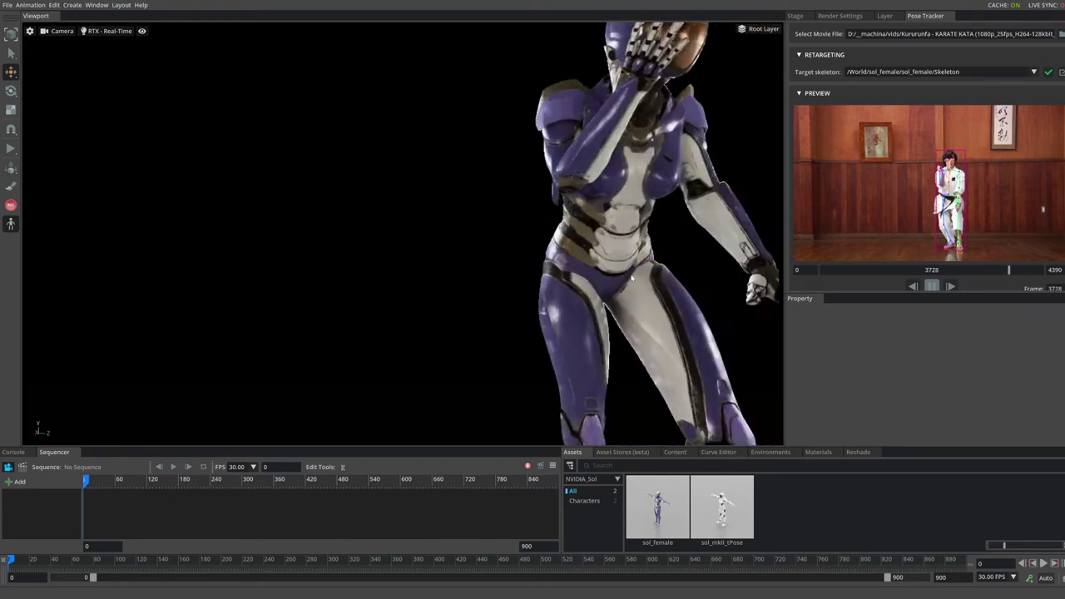
pyautogui.scroll(-5, 632, 280)
pyautogui.scroll(2, 528, 242)
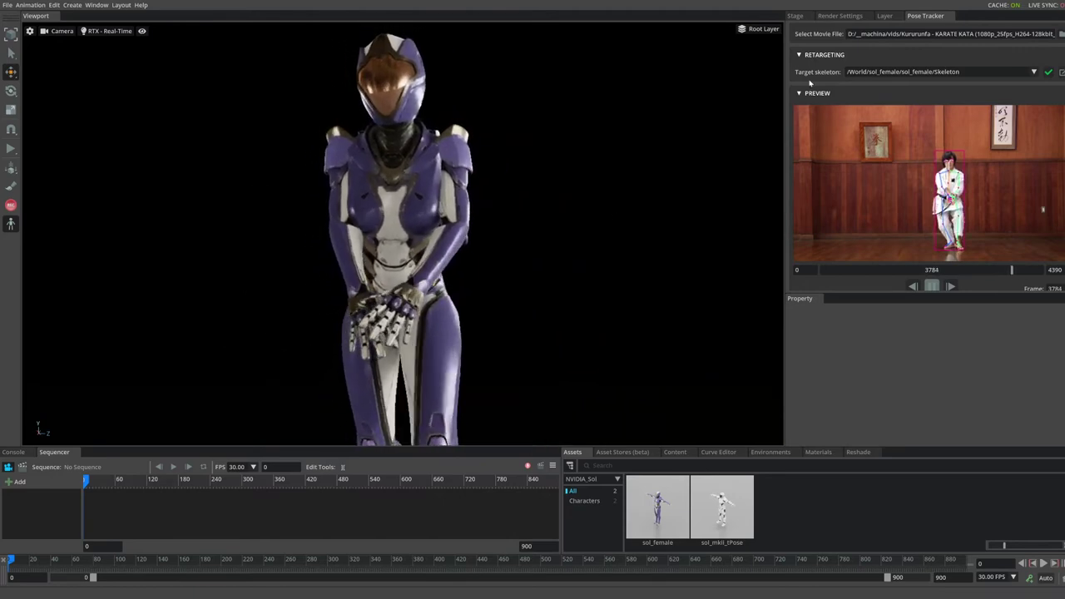
# Step: Set the focal length of the World Camera to 20
pyautogui.click(797, 17)
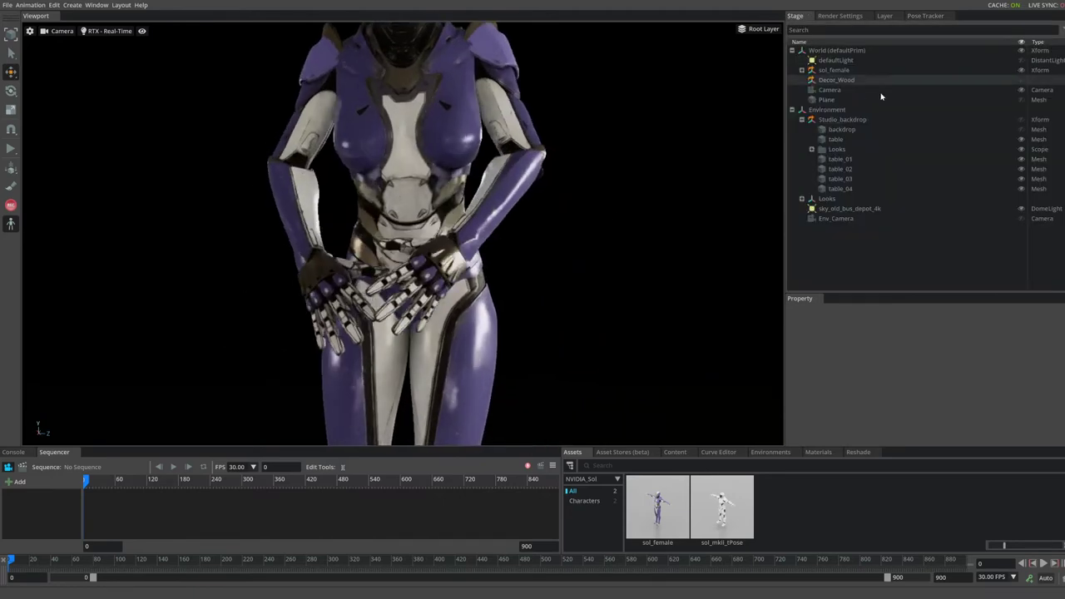
pyautogui.click(847, 89)
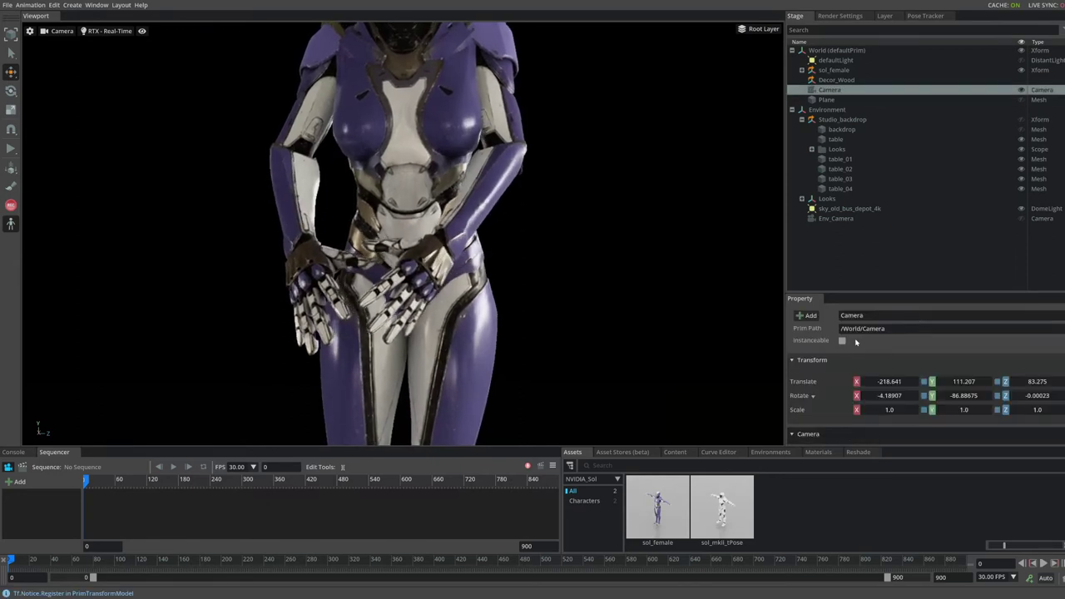
pyautogui.scroll(-3, 855, 343)
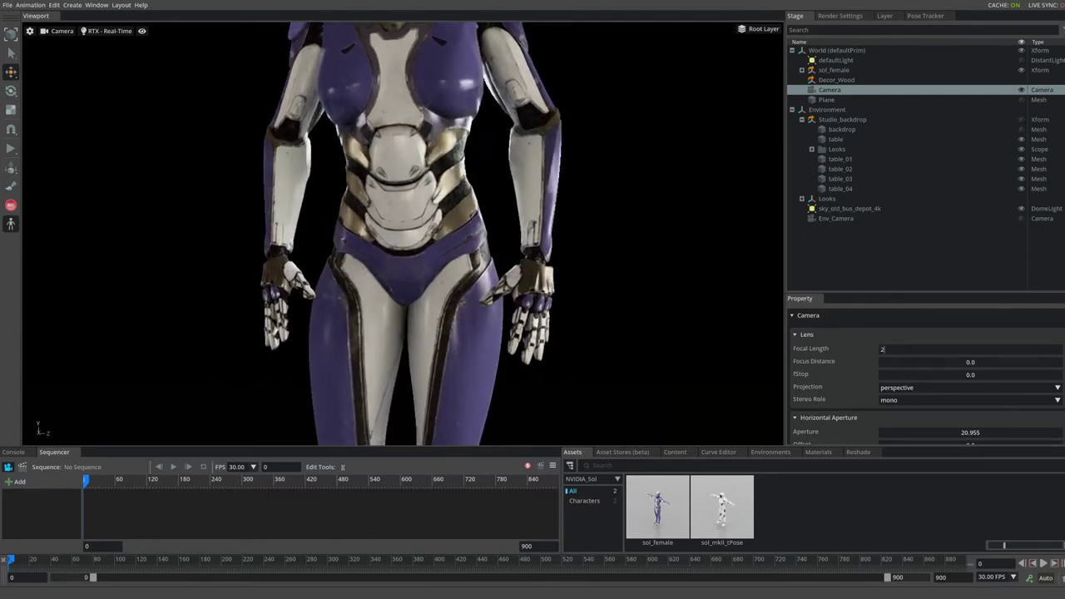
pyautogui.write('20')
pyautogui.press('Return')
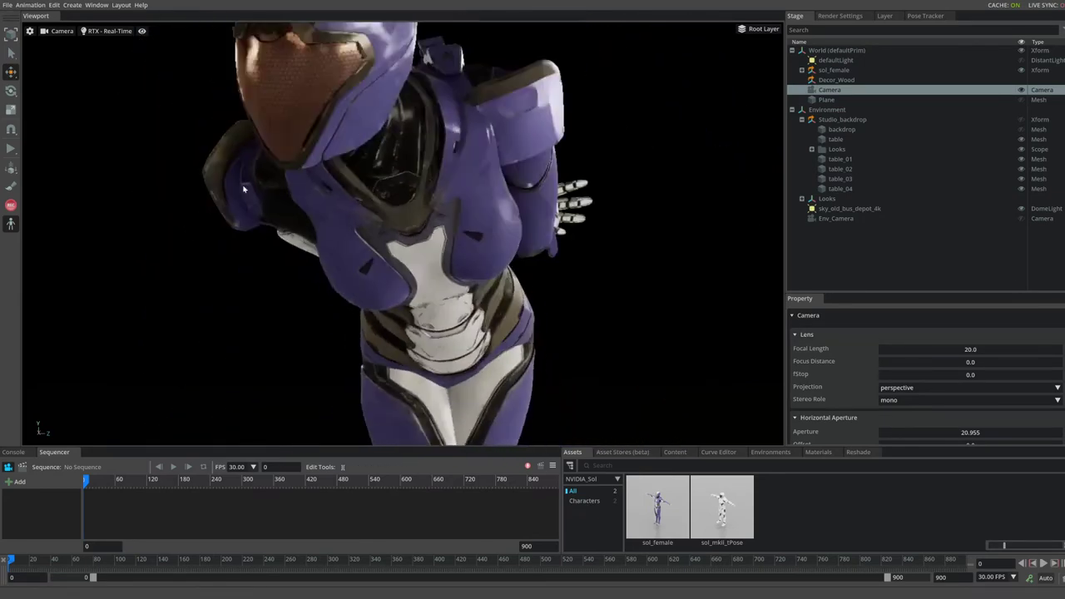
# Step: Replace the pose tracker's movie file with the NCT DREAM 'GLITCH MODE' DANCE COVER video from the vids folder and play it
pyautogui.click(925, 16)
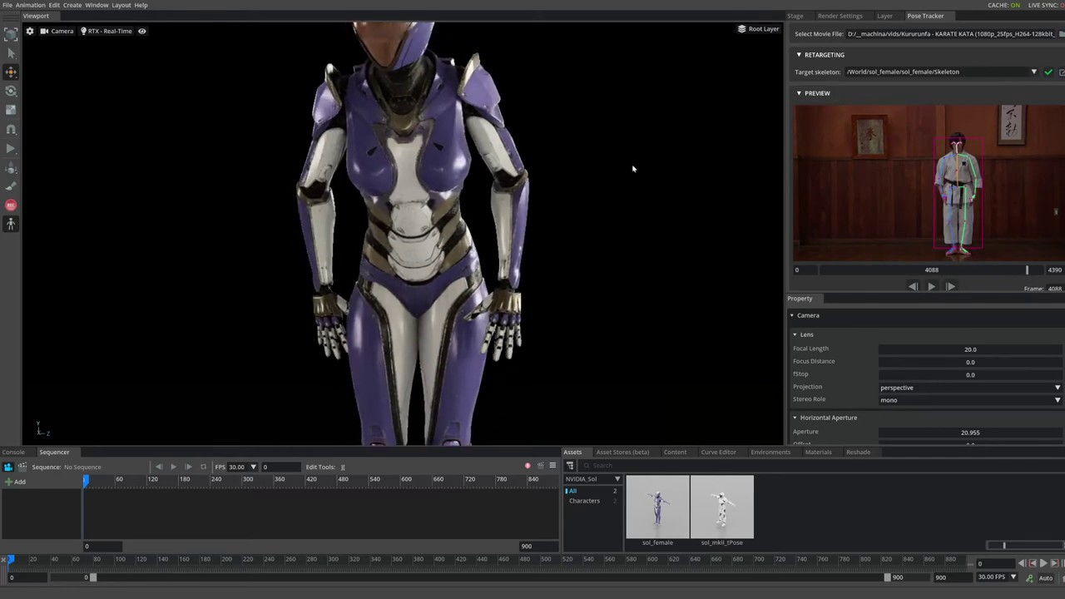
pyautogui.click(1062, 35)
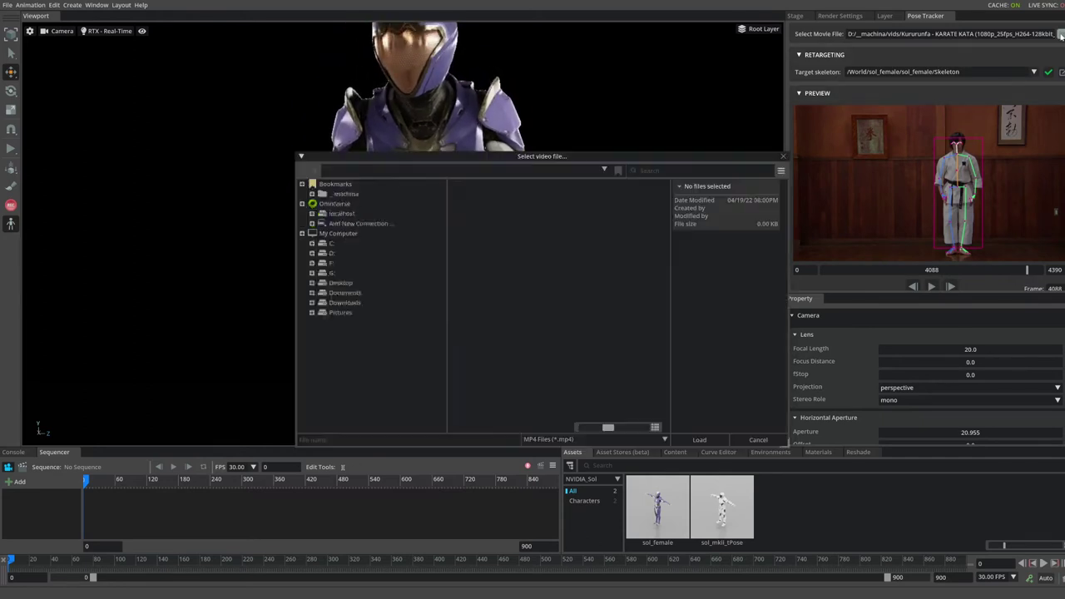
pyautogui.click(656, 428)
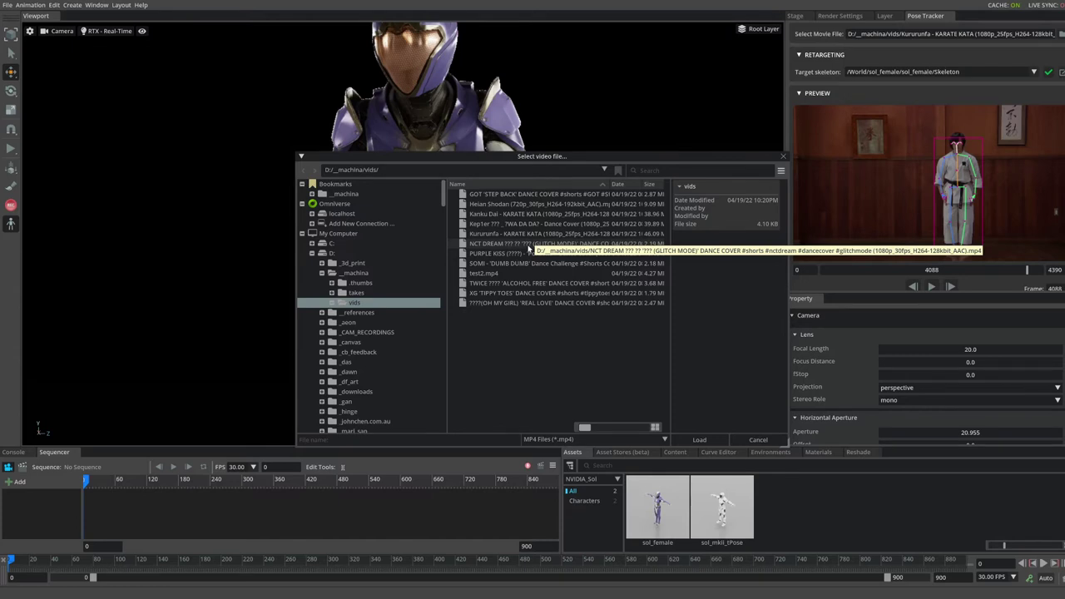
pyautogui.click(528, 244)
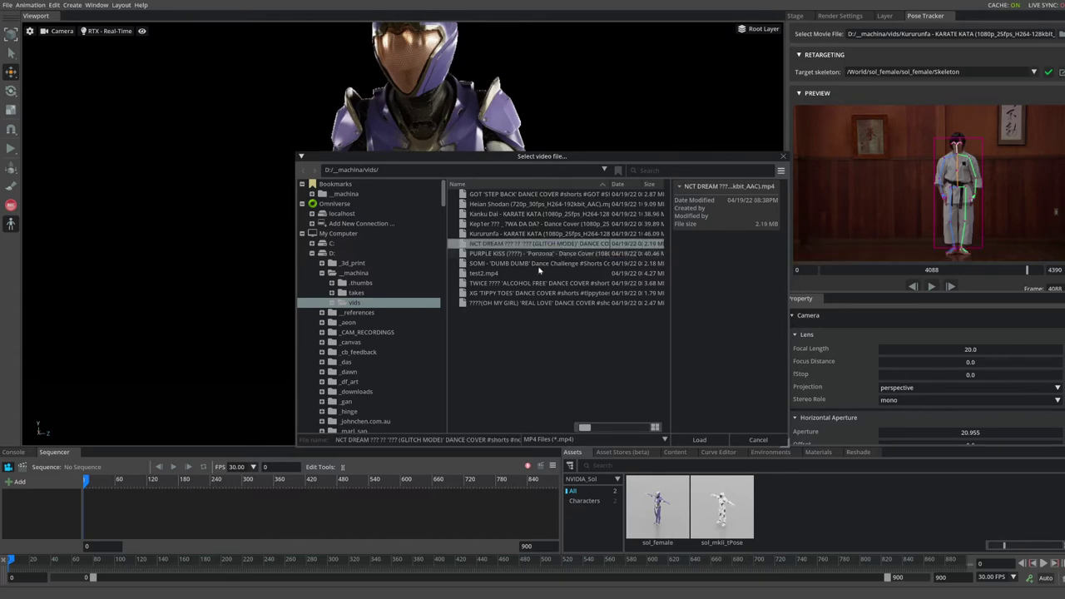
pyautogui.click(699, 439)
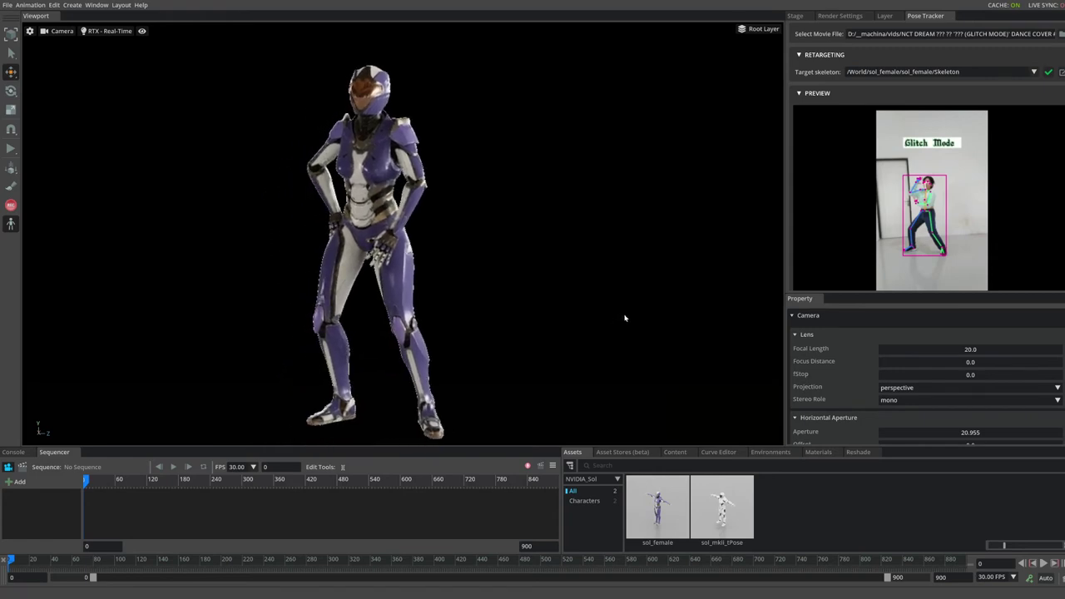
pyautogui.scroll(-3, 878, 237)
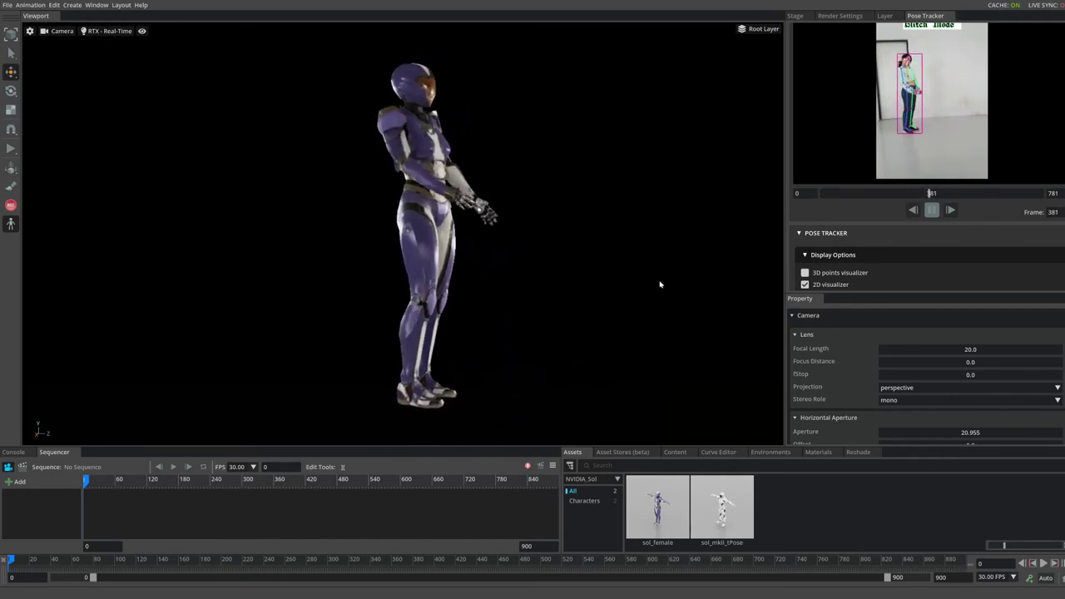
# Step: Show the bus depot background again by enabling Visible In Primary Ray on the sky_old_bus_depot_4k dome light
pyautogui.click(796, 17)
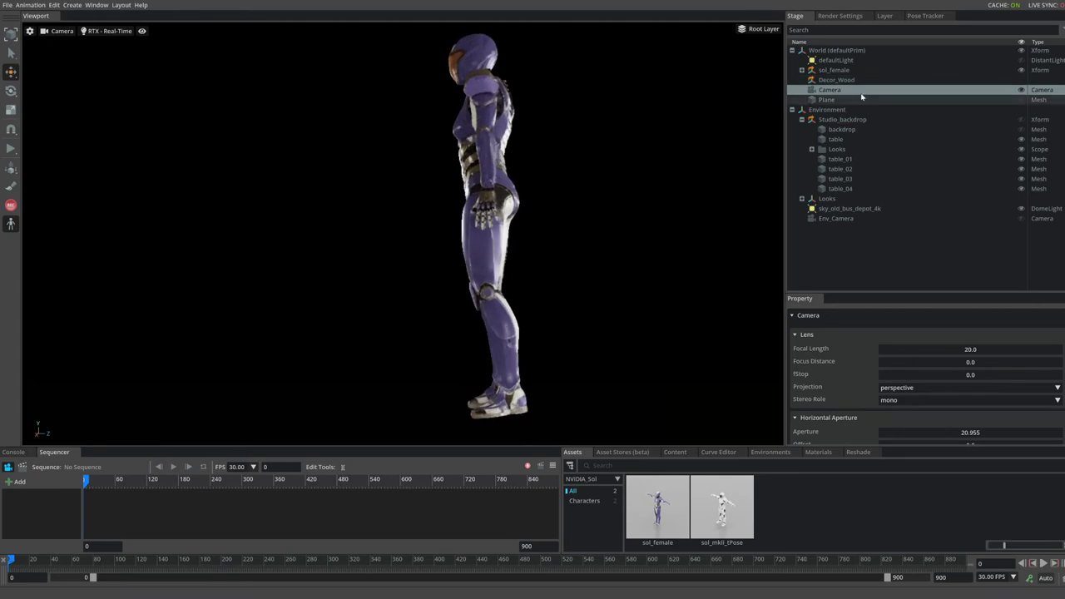
pyautogui.click(866, 208)
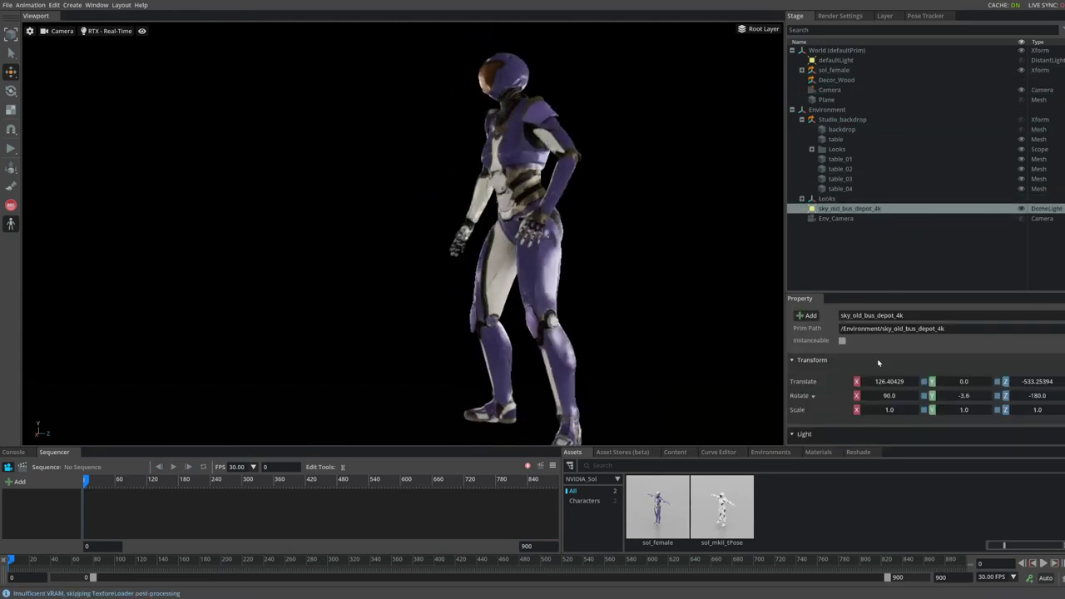
pyautogui.scroll(-3, 875, 358)
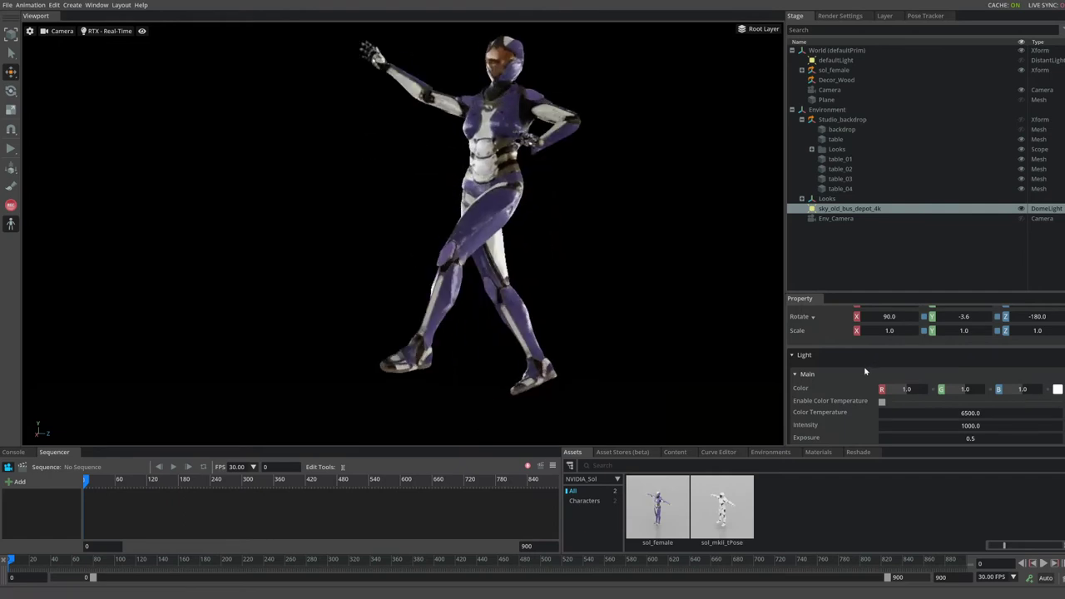
pyautogui.scroll(-2, 863, 368)
pyautogui.scroll(-1, 863, 369)
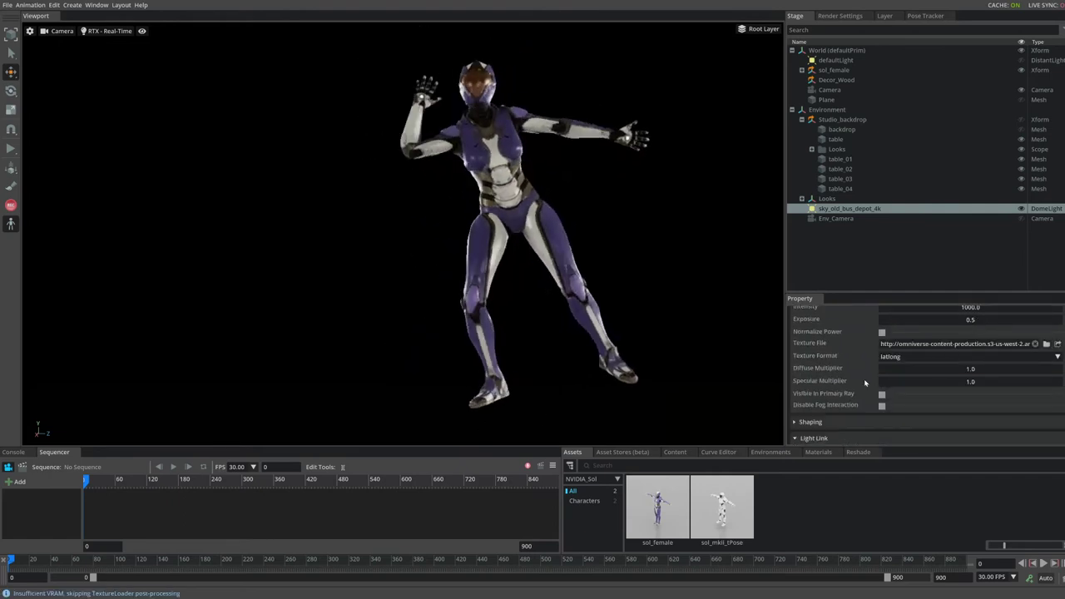
pyautogui.click(882, 395)
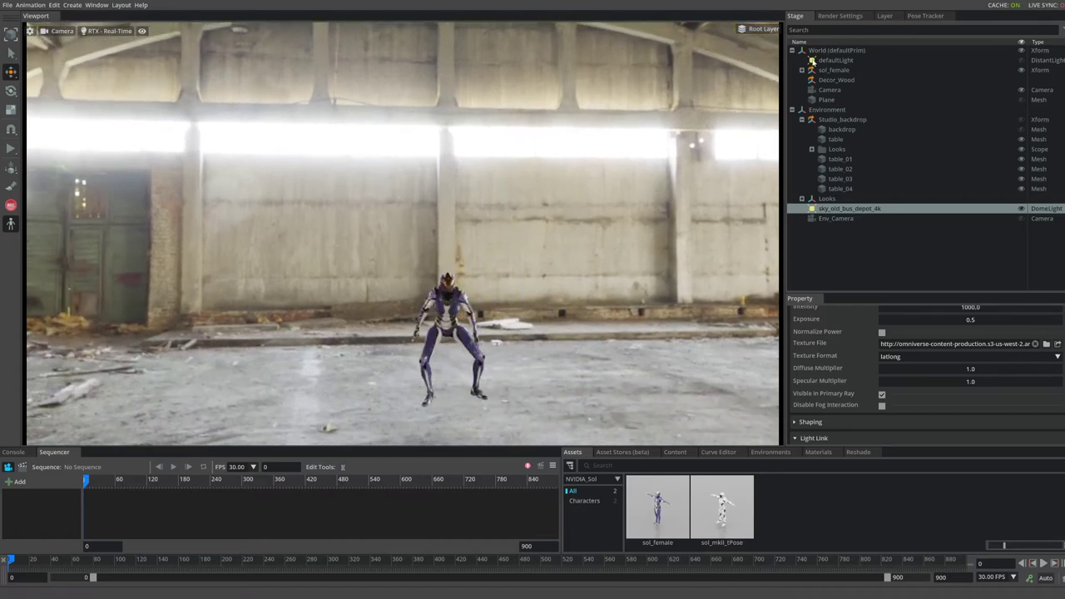
# Step: Examine the character's tracked Glitch Mode dance motion against the bus depot background while the clip plays
pyautogui.click(916, 17)
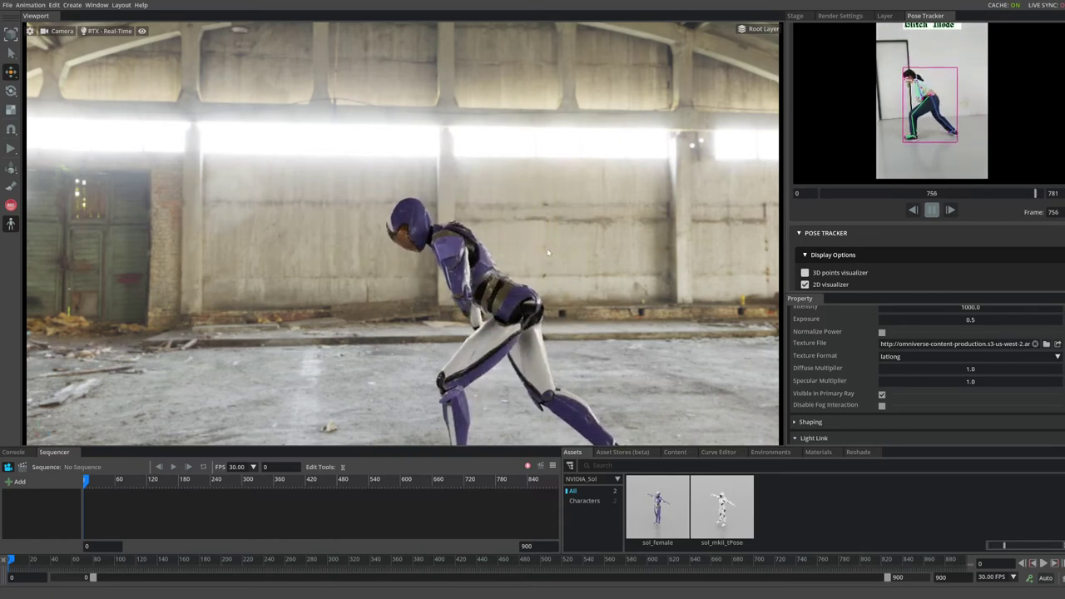
pyautogui.click(951, 210)
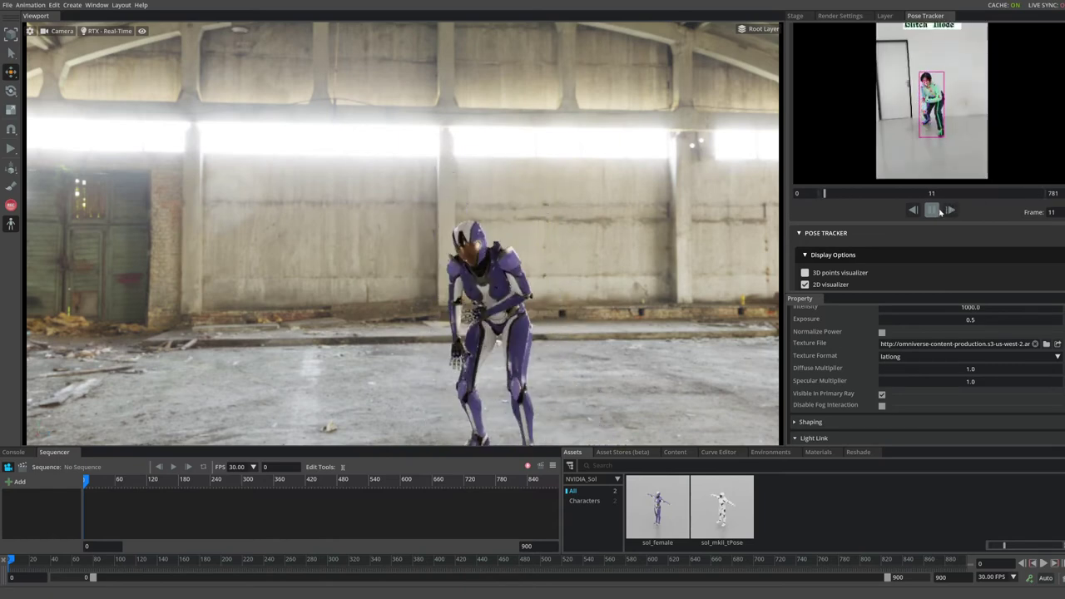
# Step: Replace the pose tracker's movie file with the PURPLE KISS 'Ponzona' Dance Cover video from the vids folder
pyautogui.scroll(1, 1005, 208)
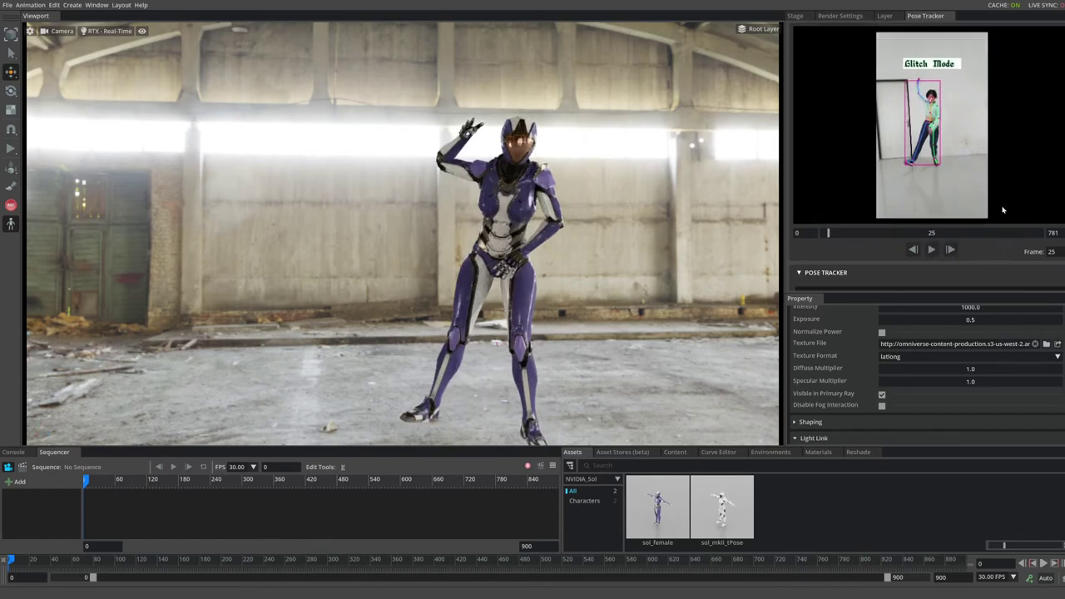
pyautogui.scroll(2, 998, 174)
pyautogui.click(1061, 33)
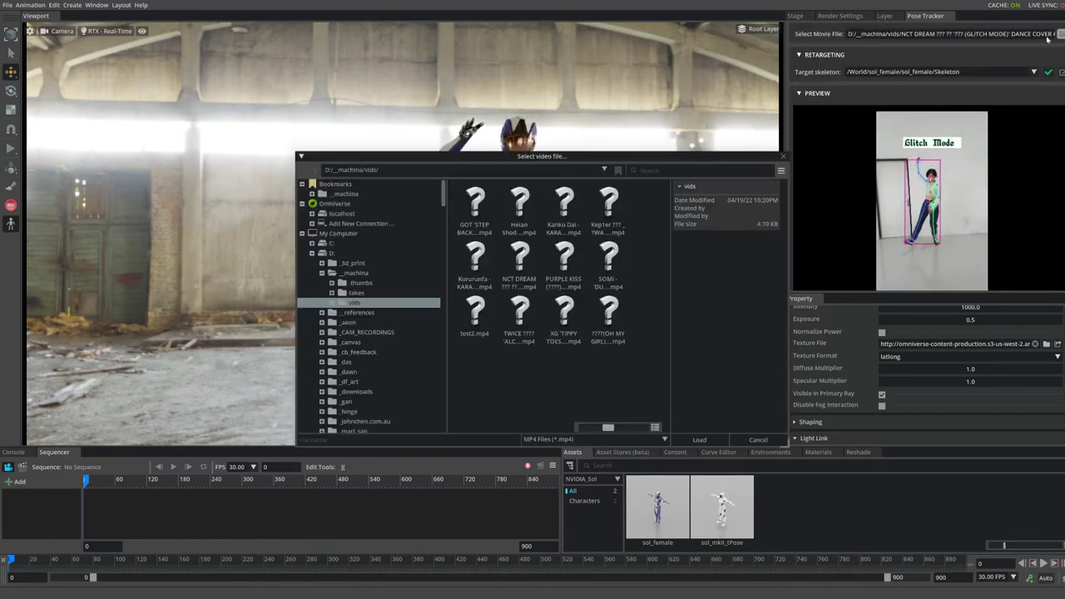
pyautogui.click(655, 429)
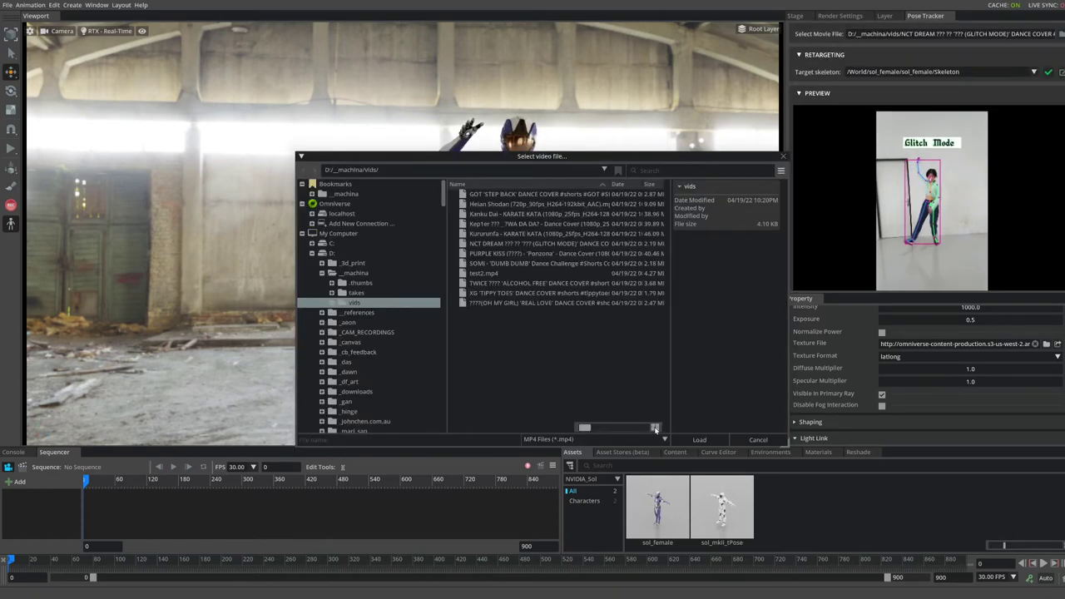
pyautogui.click(510, 253)
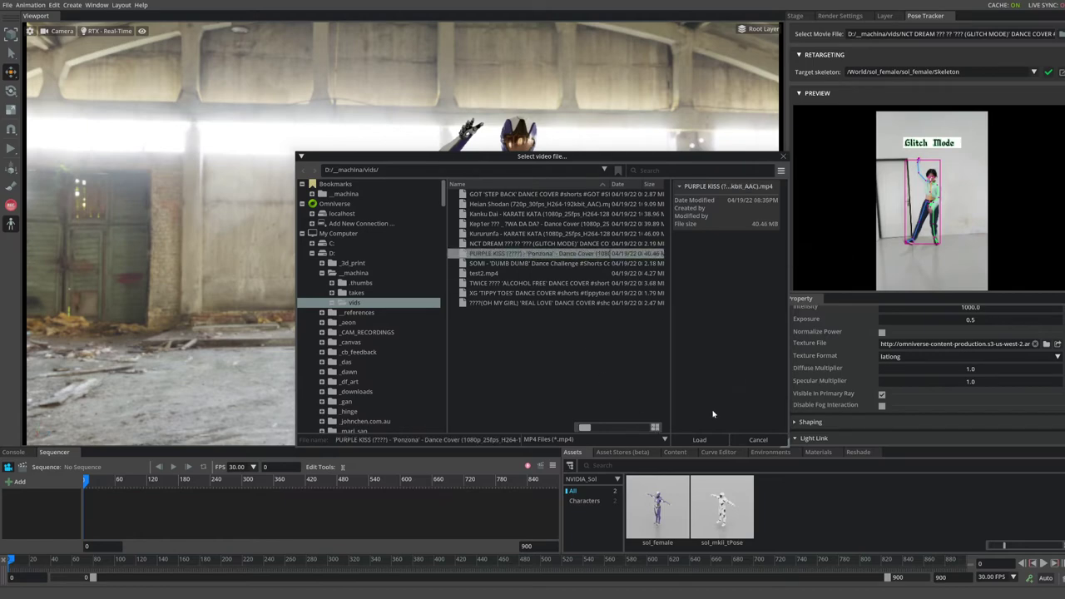
pyautogui.click(706, 439)
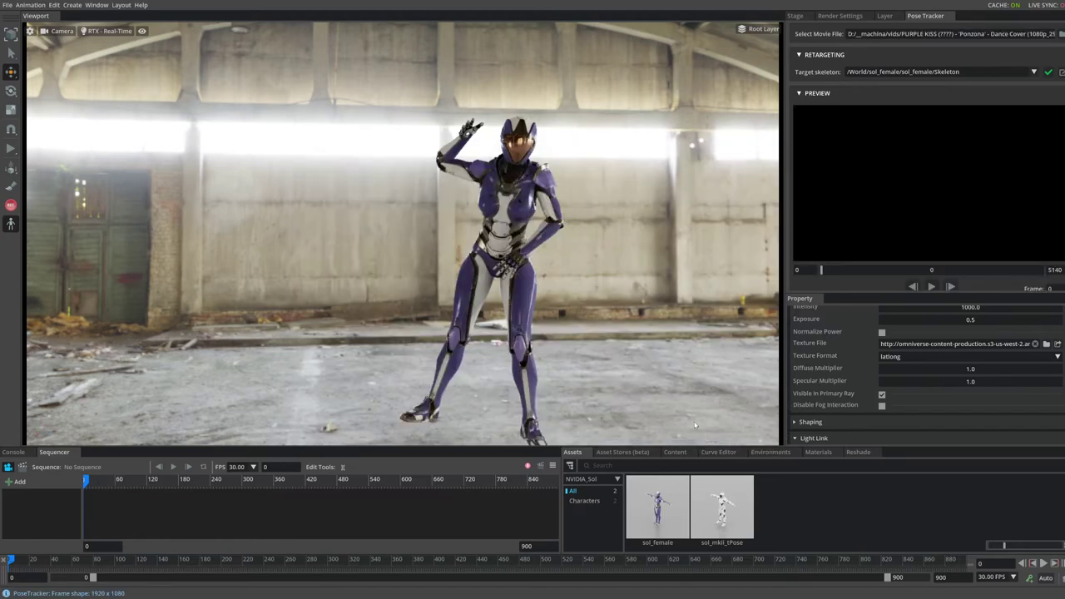
# Step: Move the Ponzona clip to frame 345, frame the whole character in the viewport and play the clip
pyautogui.click(843, 271)
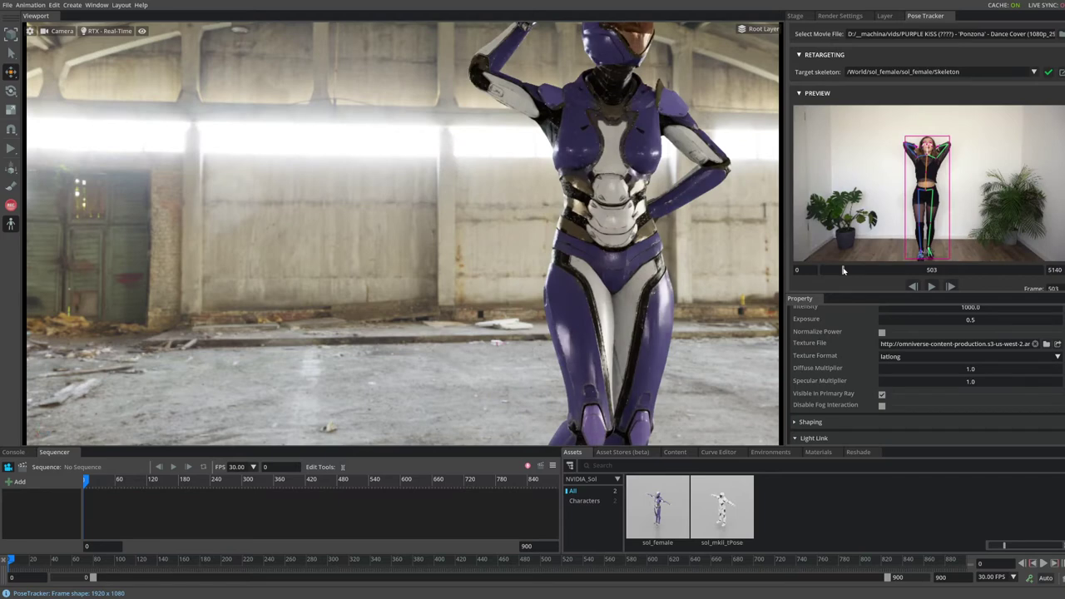
pyautogui.click(838, 271)
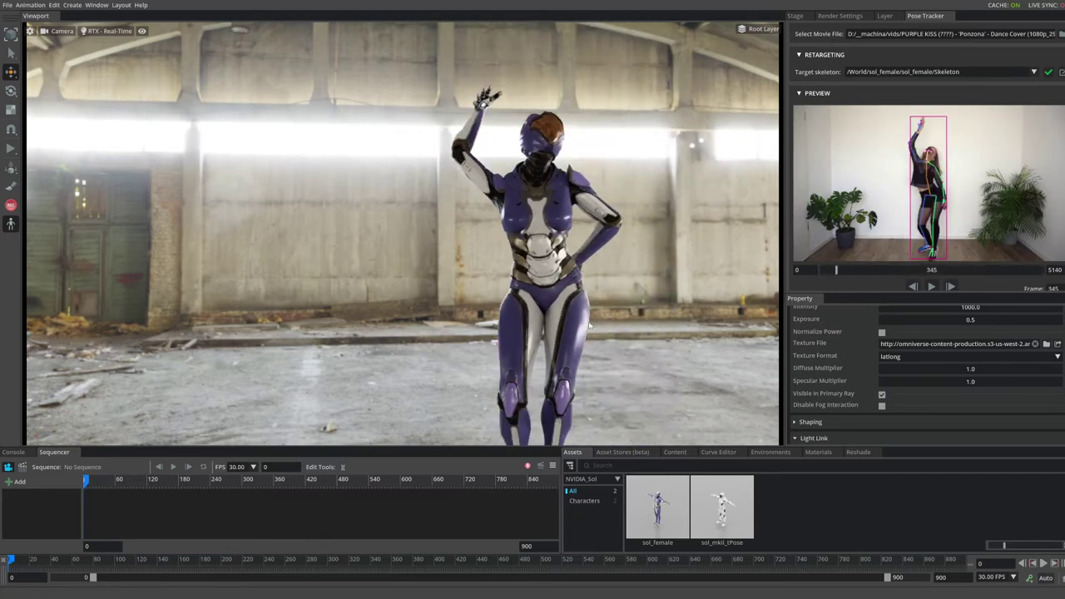
pyautogui.scroll(3, 919, 358)
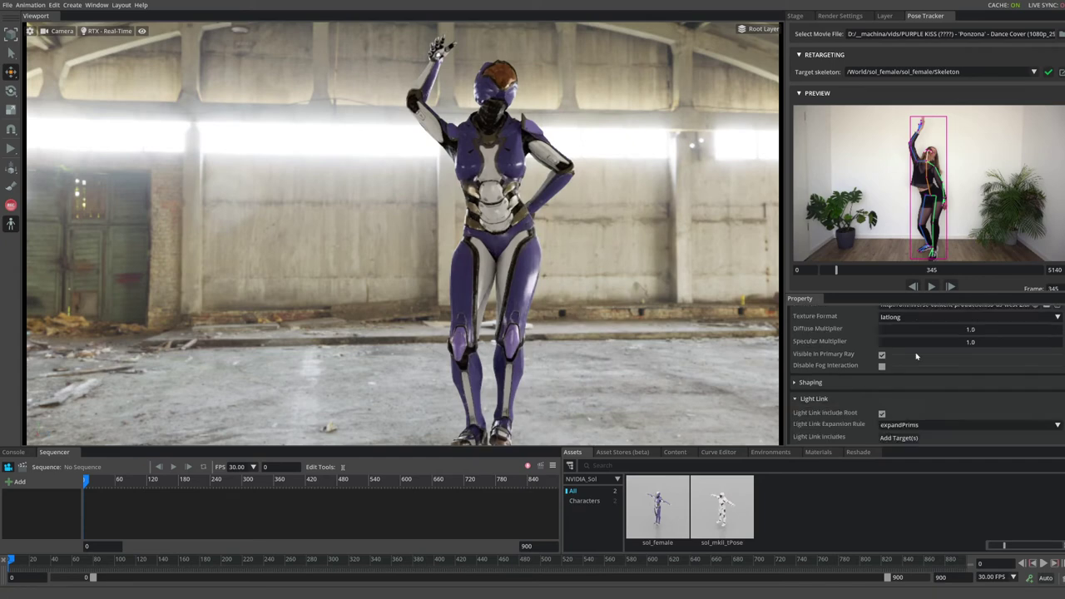
pyautogui.scroll(-6, 932, 238)
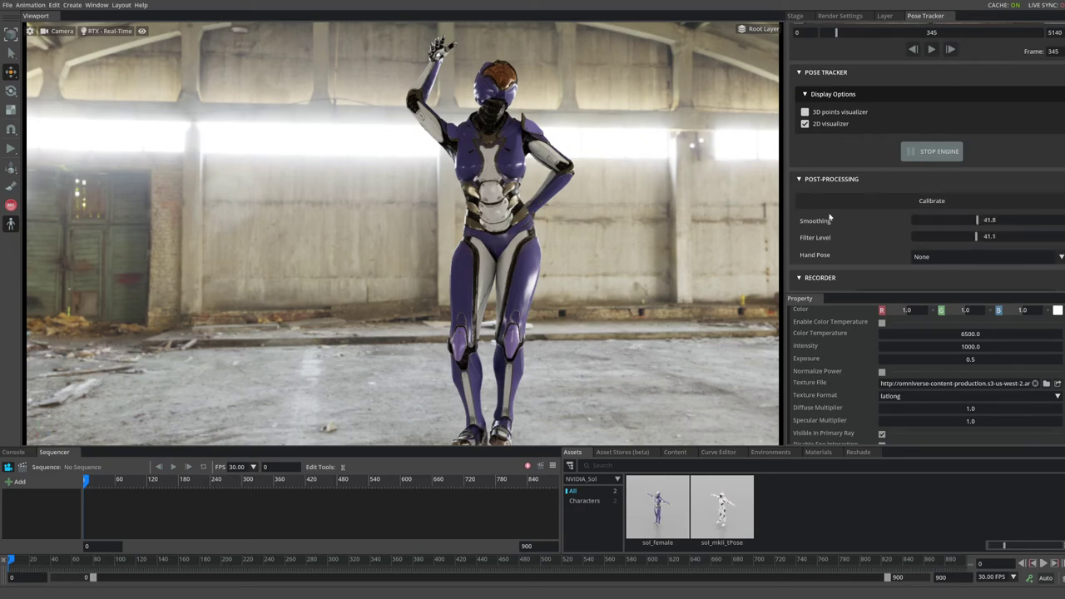
pyautogui.scroll(3, 887, 183)
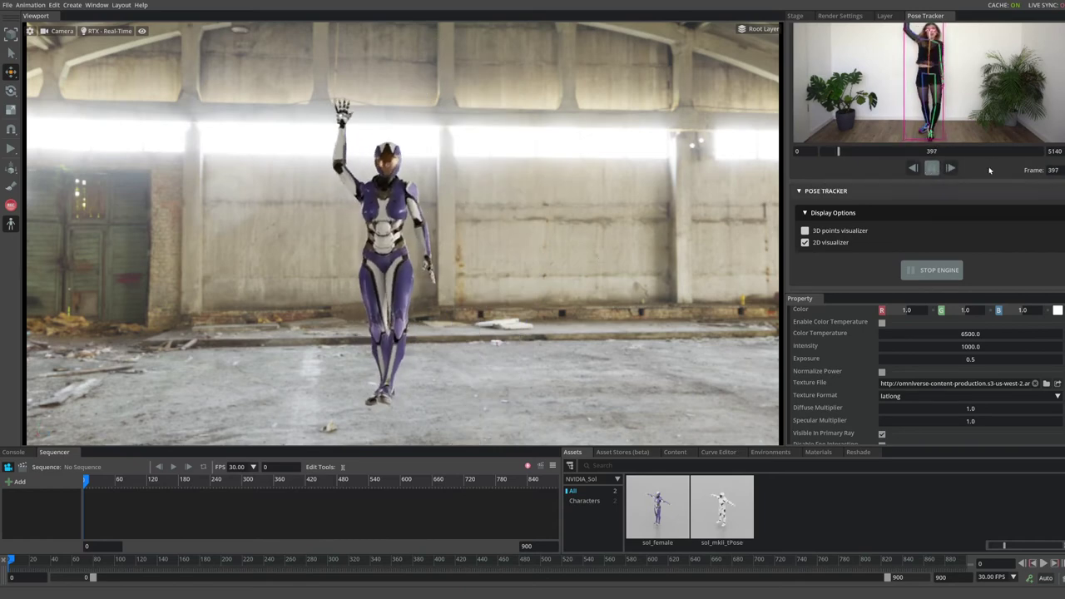
pyautogui.scroll(1, 908, 226)
pyautogui.scroll(1, 870, 246)
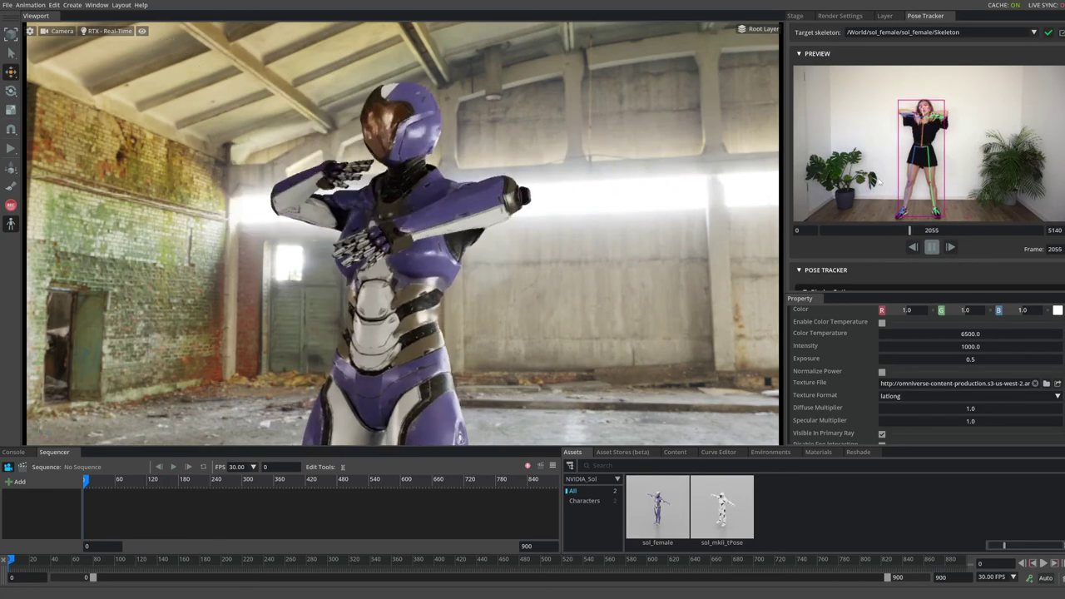
# Step: Replay the Ponzona clip from around frame 1877 and inspect the character's raised-arm poses up close from the front
pyautogui.click(910, 233)
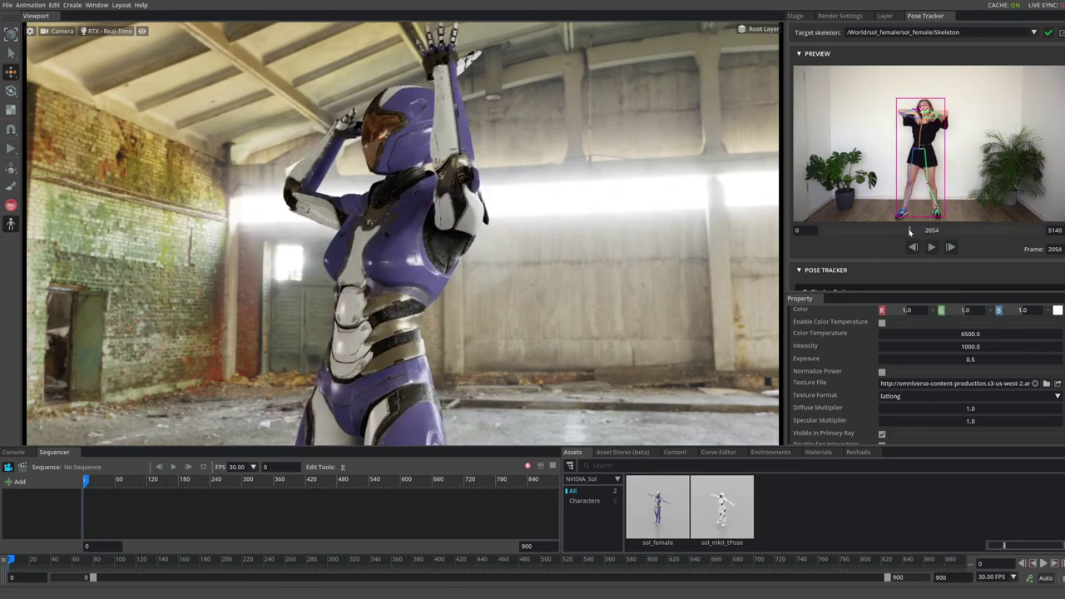
pyautogui.moveTo(911, 232); pyautogui.dragTo(903, 230)
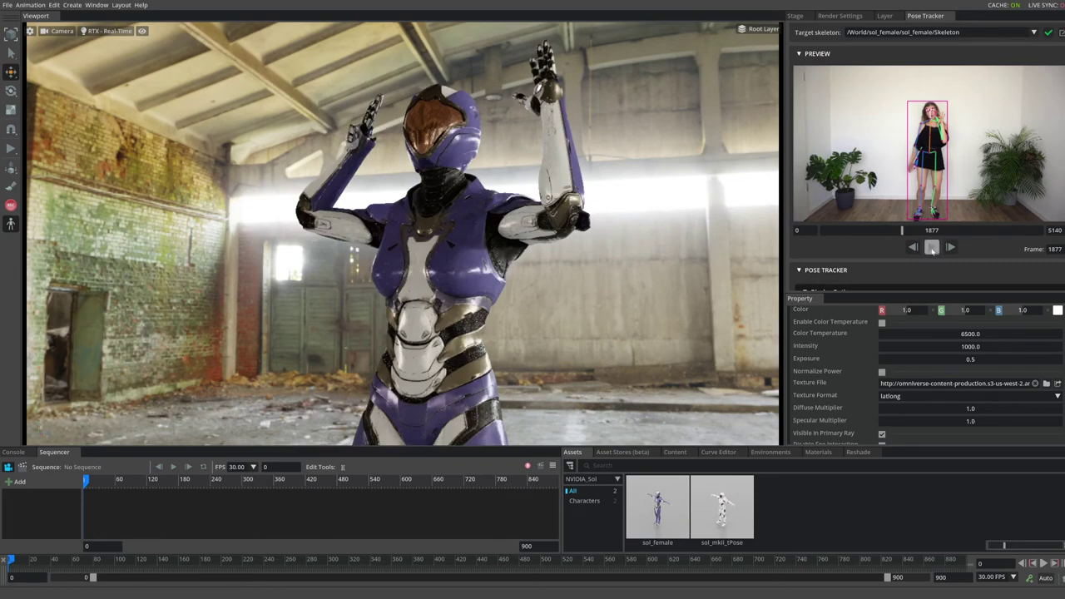
pyautogui.click(932, 248)
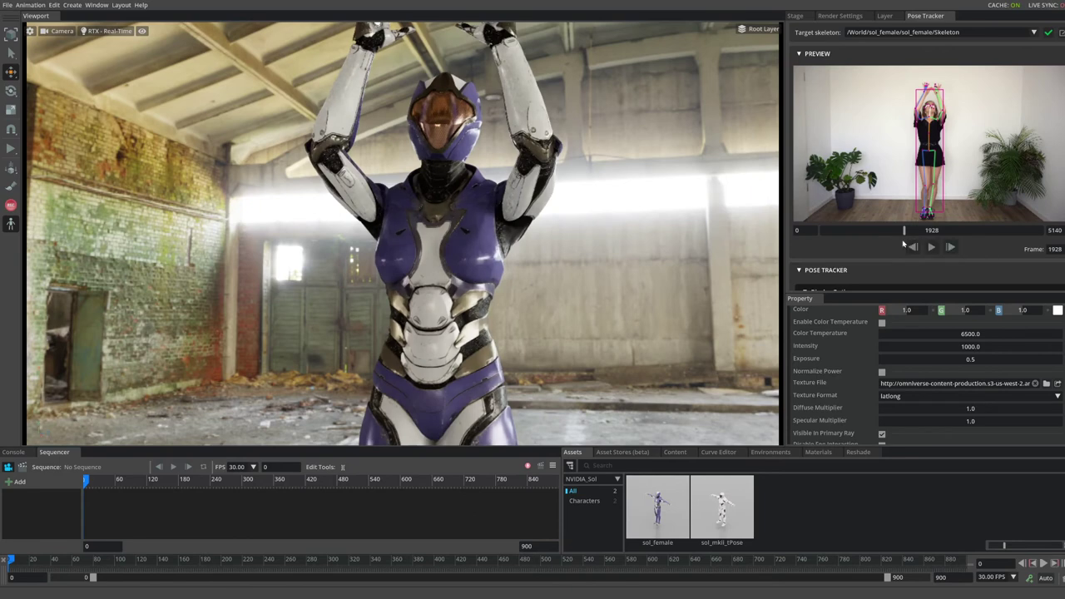
pyautogui.moveTo(903, 233); pyautogui.dragTo(900, 233)
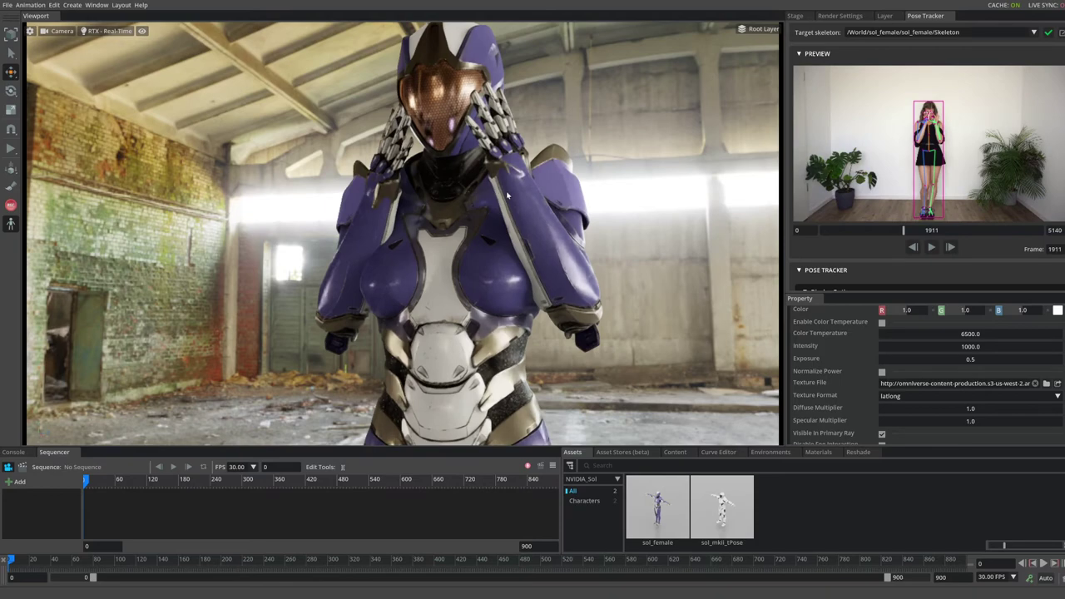
pyautogui.keyDown('alt'); pyautogui.moveTo(508, 196); pyautogui.dragTo(525, 196); pyautogui.keyUp('alt')
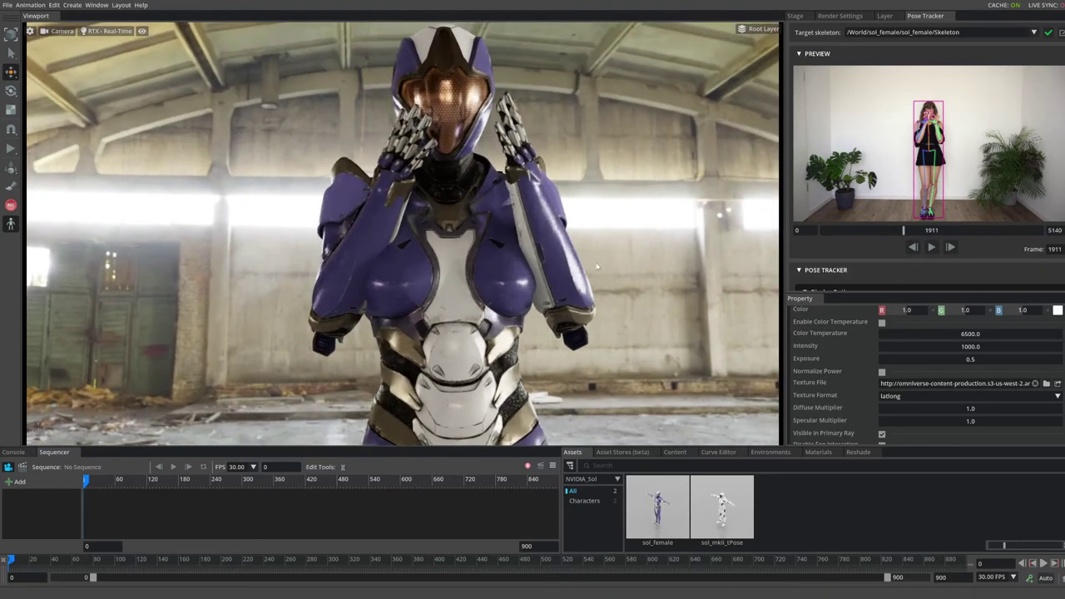
pyautogui.scroll(2, 597, 267)
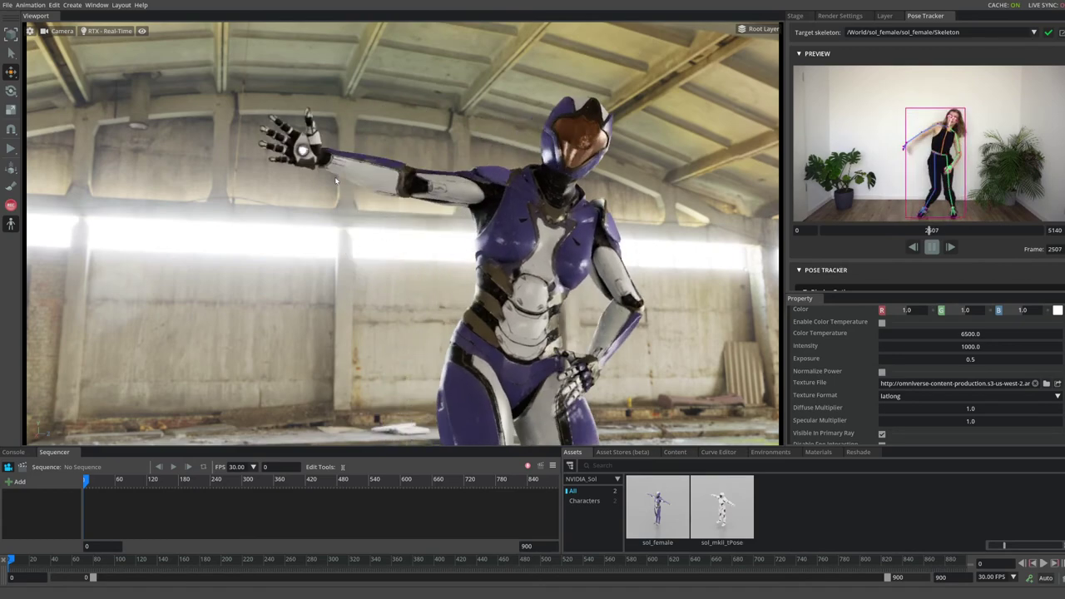
# Step: Examine the character's tracked Ponzona dance from behind, the side and the front against the bus depot while the clip plays
pyautogui.moveTo(386, 142)
pyautogui.keyDown('alt'); pyautogui.mouseDown()
pyautogui.moveTo(389, 125)
pyautogui.moveTo(390, 146)
pyautogui.mouseUp(); pyautogui.keyUp('alt')
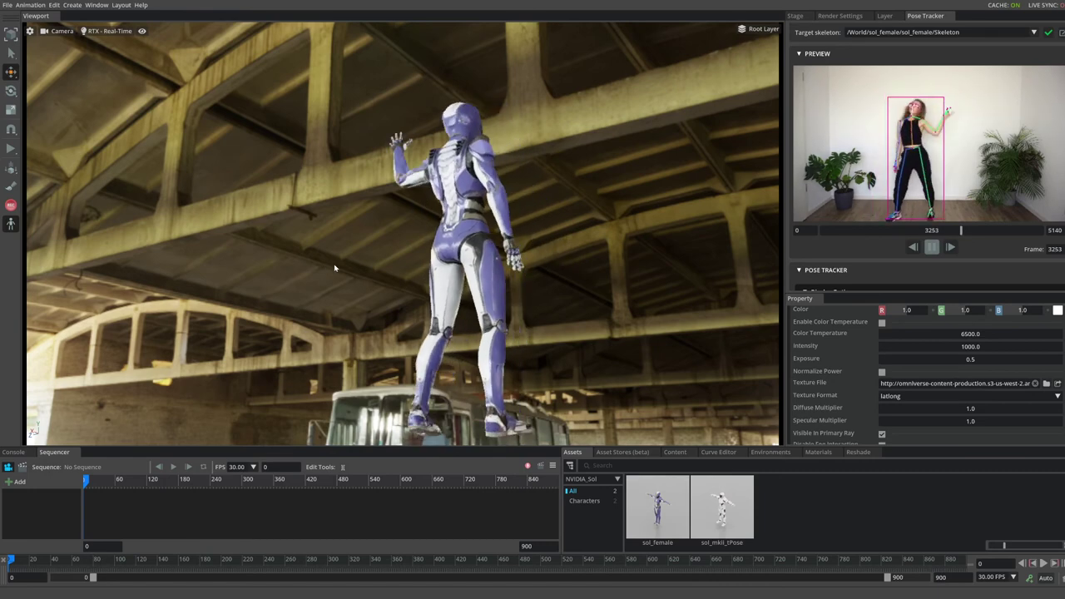
pyautogui.keyDown('alt'); pyautogui.moveTo(369, 255); pyautogui.dragTo(341, 295); pyautogui.keyUp('alt')
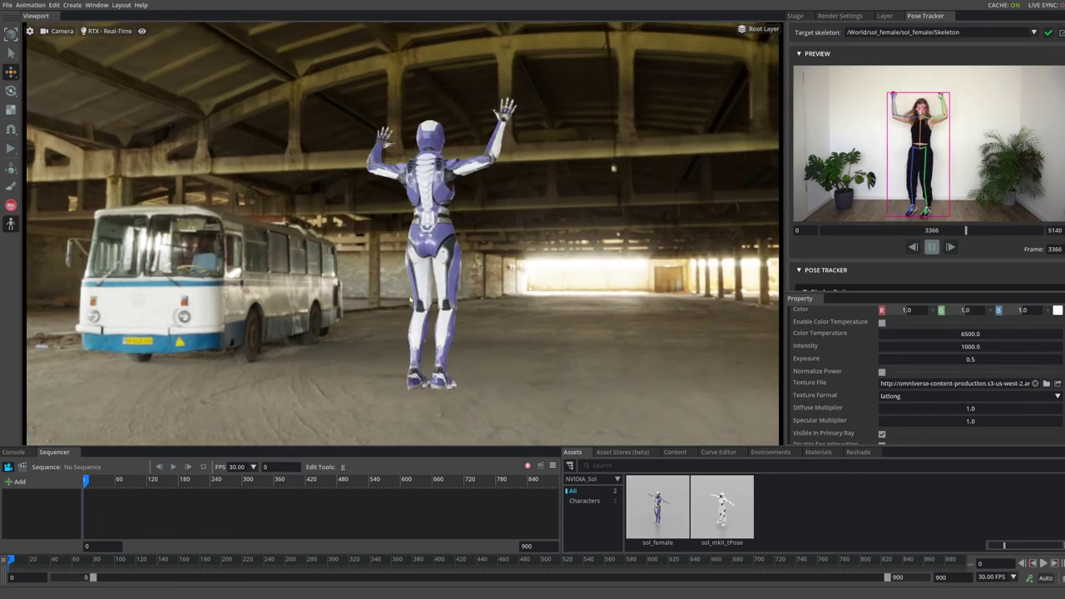
pyautogui.keyDown('alt'); pyautogui.moveTo(419, 303); pyautogui.dragTo(483, 306); pyautogui.keyUp('alt')
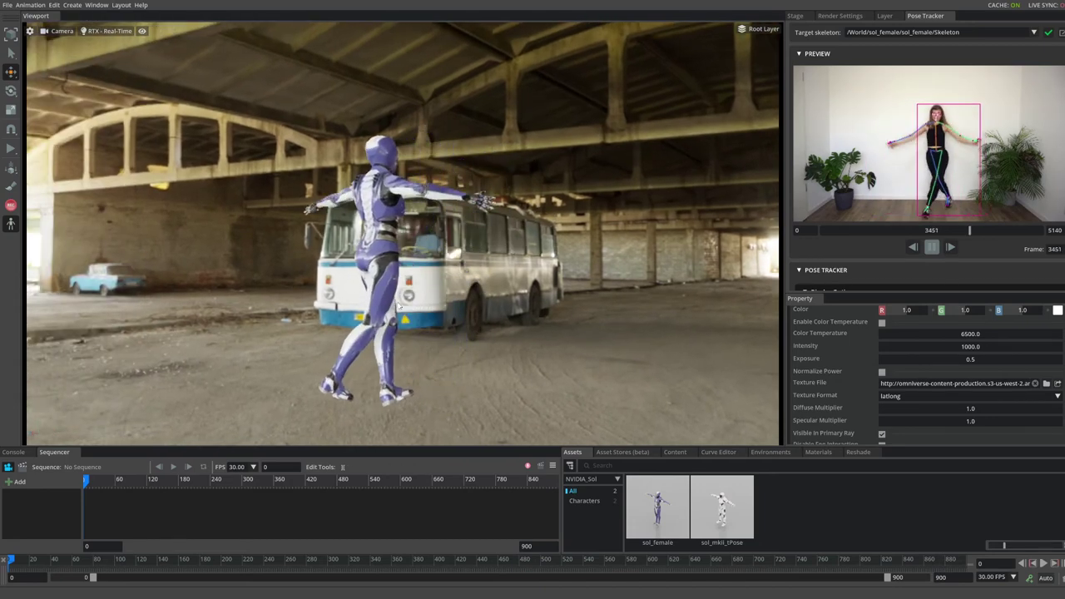
pyautogui.moveTo(416, 313)
pyautogui.keyDown('alt'); pyautogui.mouseDown()
pyautogui.moveTo(479, 314)
pyautogui.moveTo(429, 313)
pyautogui.mouseUp(); pyautogui.keyUp('alt')
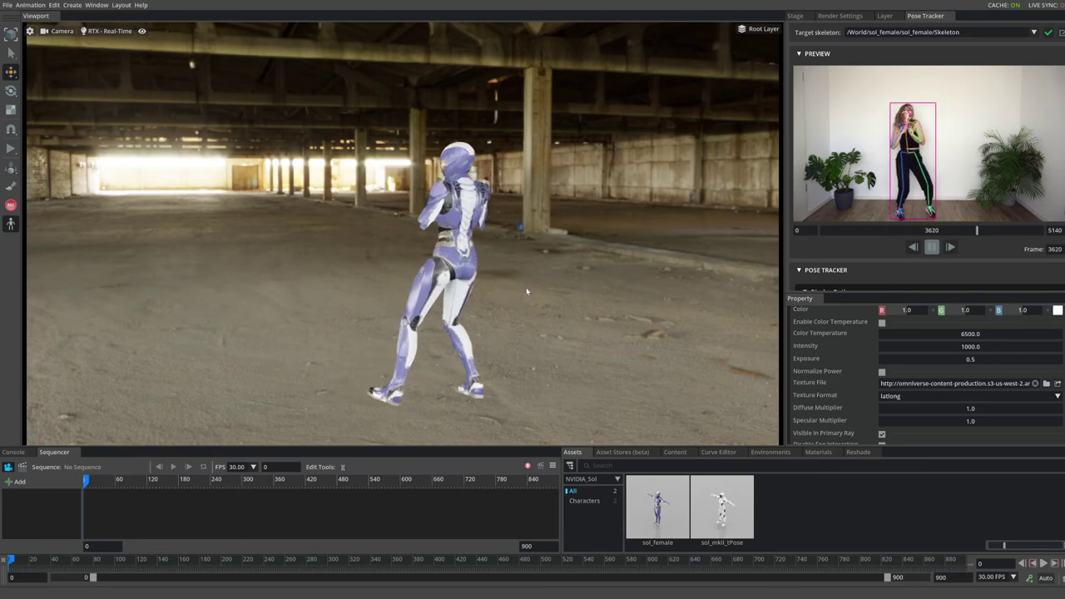
pyautogui.keyDown('alt'); pyautogui.moveTo(526, 291); pyautogui.dragTo(555, 286); pyautogui.keyUp('alt')
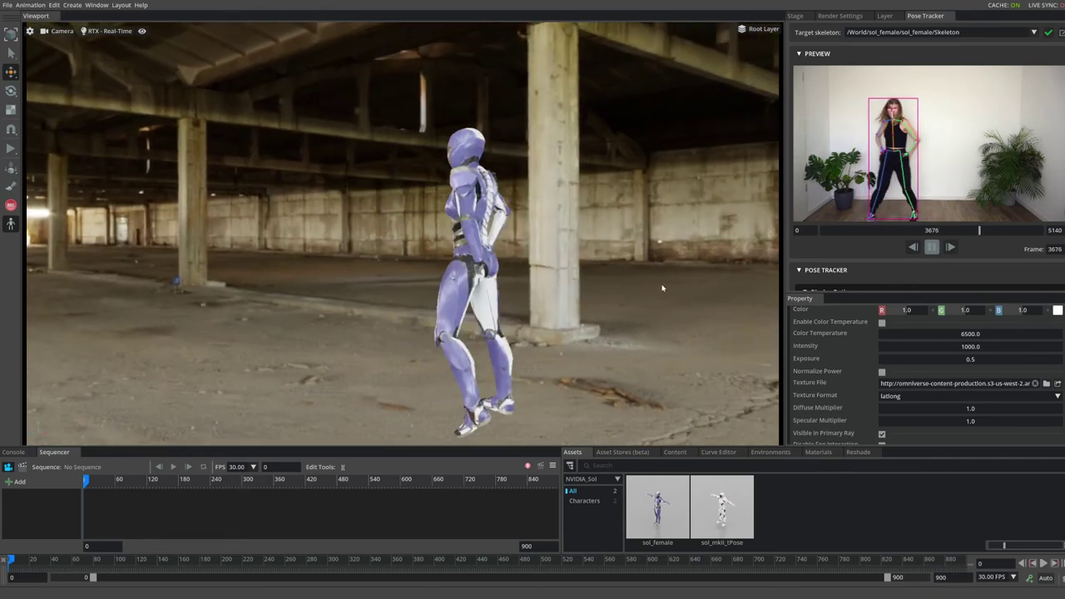
pyautogui.keyDown('alt'); pyautogui.moveTo(663, 288); pyautogui.dragTo(572, 286); pyautogui.keyUp('alt')
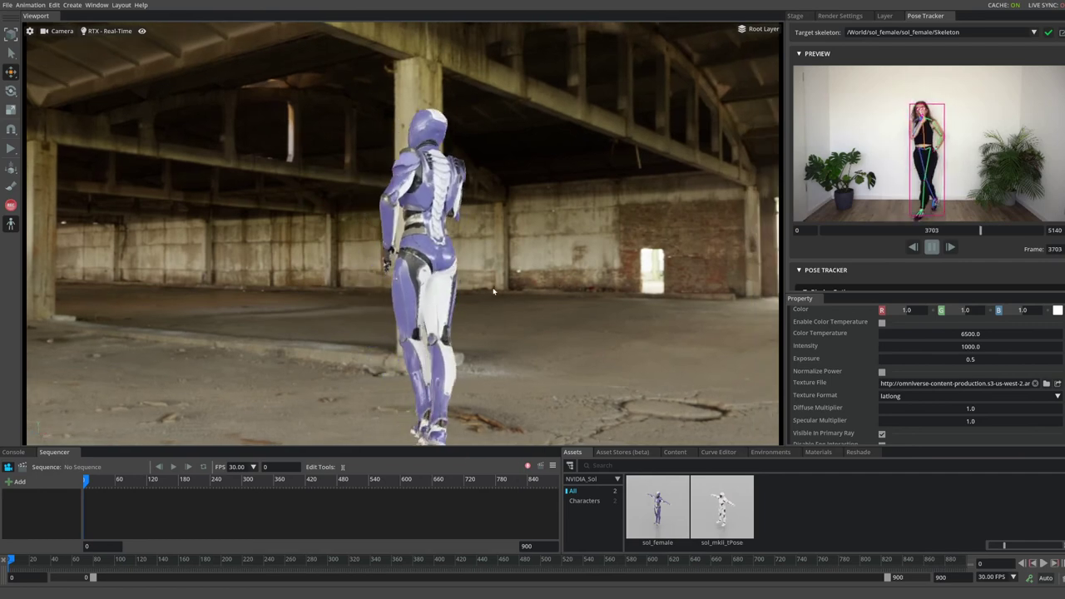
pyautogui.keyDown('alt'); pyautogui.moveTo(494, 291); pyautogui.dragTo(560, 286); pyautogui.keyUp('alt')
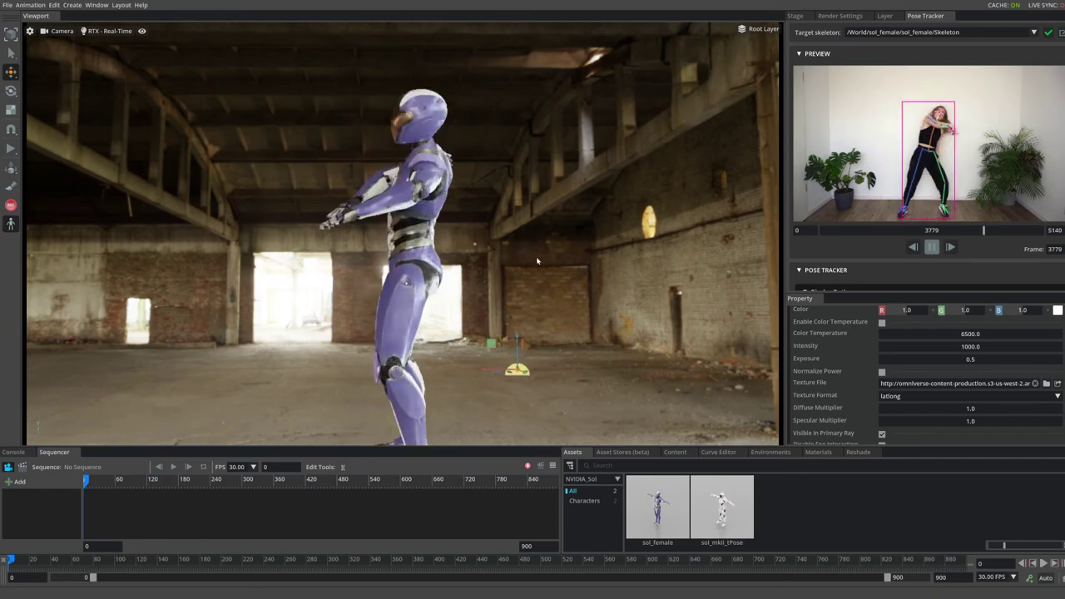
pyautogui.keyDown('alt'); pyautogui.moveTo(508, 265); pyautogui.dragTo(539, 269); pyautogui.keyUp('alt')
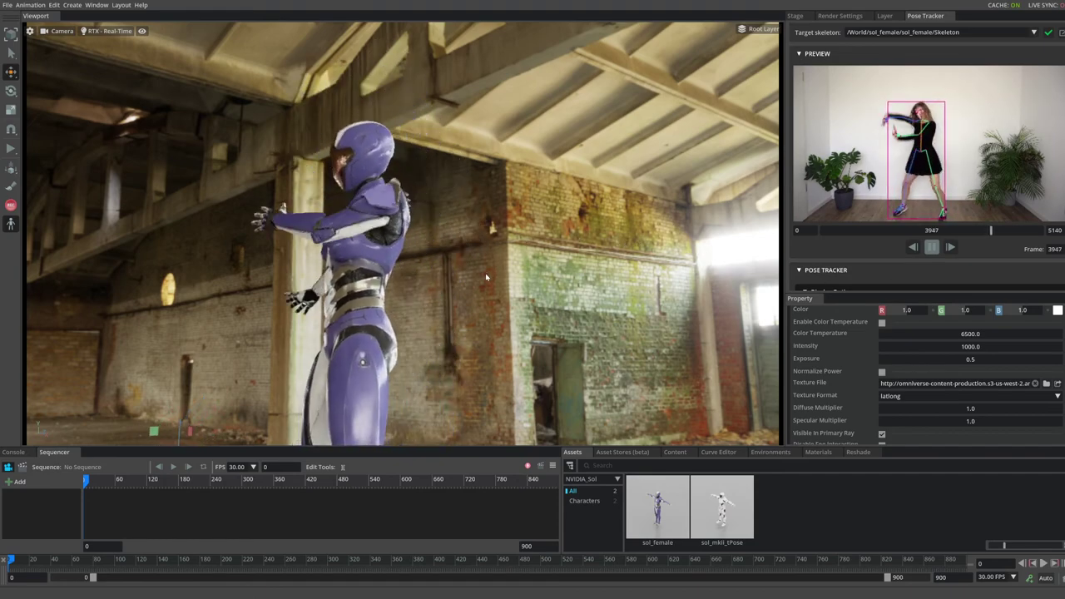
pyautogui.keyDown('alt'); pyautogui.moveTo(437, 295); pyautogui.dragTo(469, 295); pyautogui.keyUp('alt')
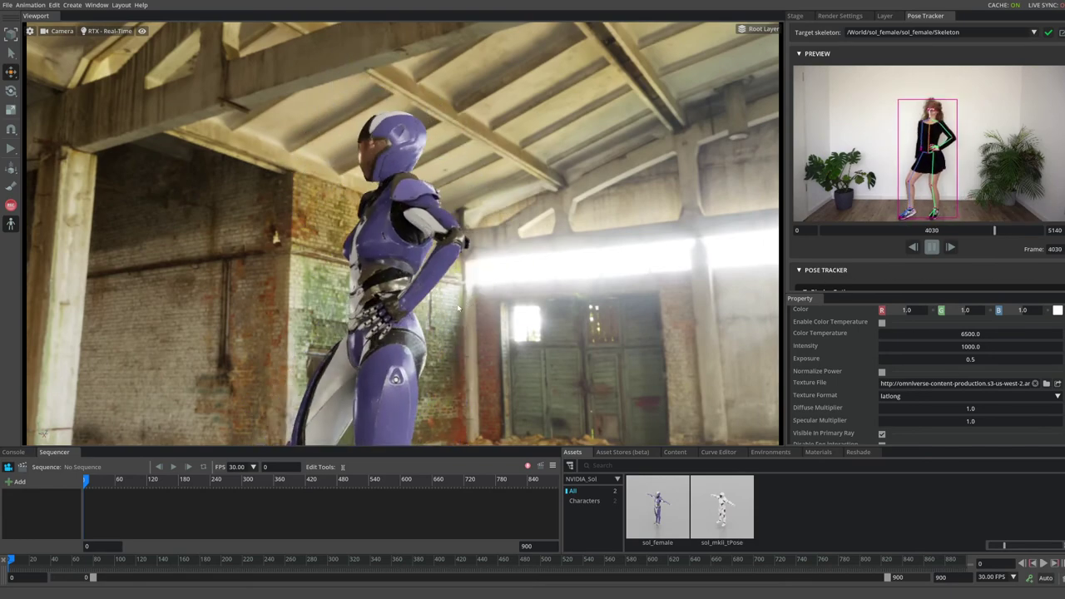
pyautogui.keyDown('alt'); pyautogui.moveTo(440, 310); pyautogui.dragTo(496, 313); pyautogui.keyUp('alt')
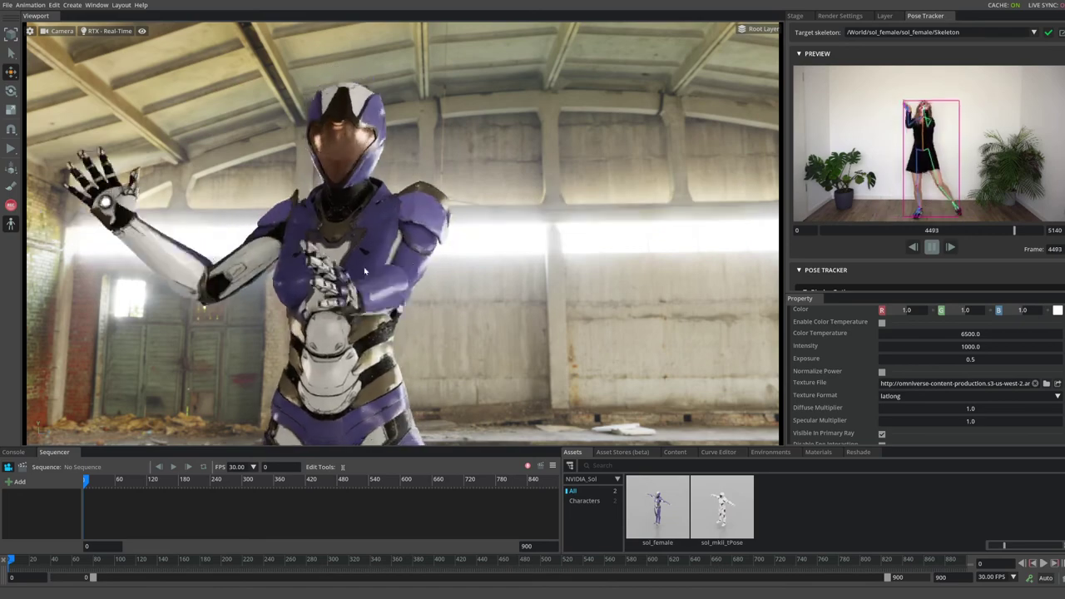
# Step: Pause the clip, set the pose tracker's Smoothing to 9.2 and Filter Level to 10.3, and resume playback
pyautogui.click(931, 248)
pyautogui.scroll(-5, 844, 282)
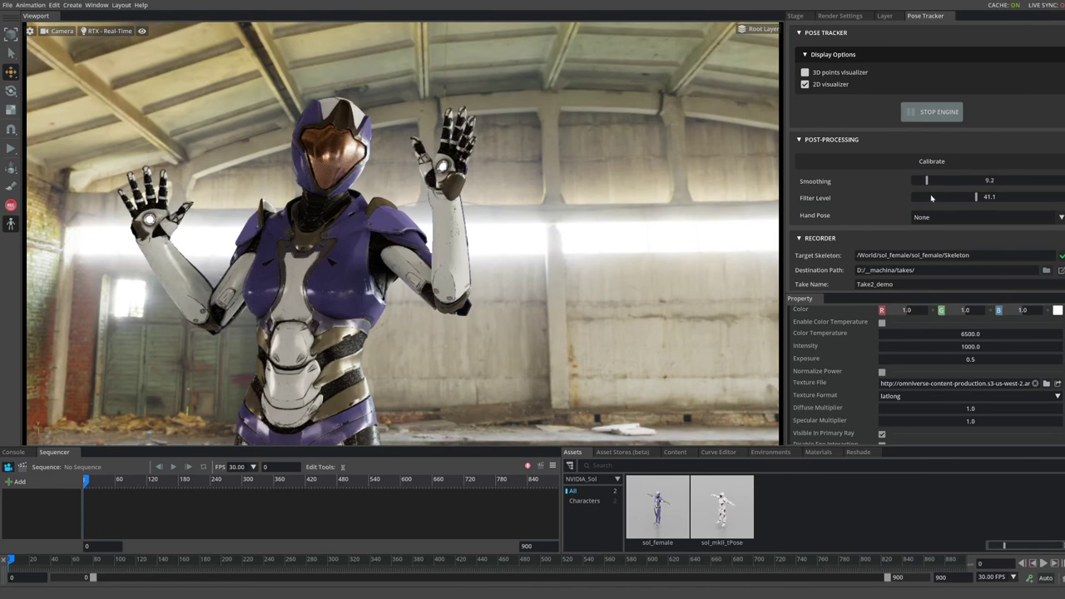
pyautogui.scroll(5, 927, 205)
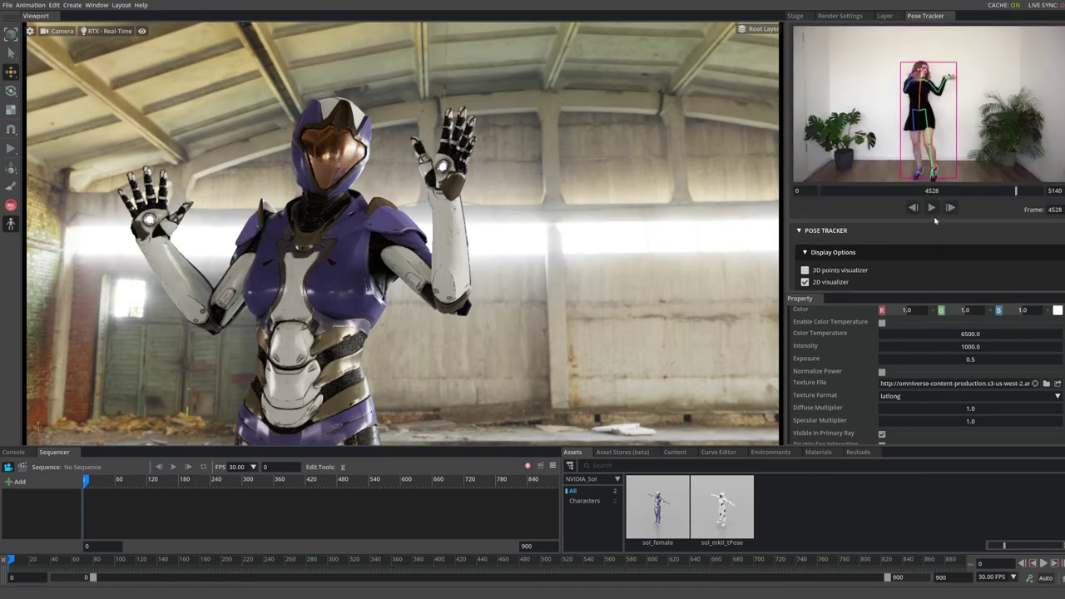
pyautogui.click(932, 207)
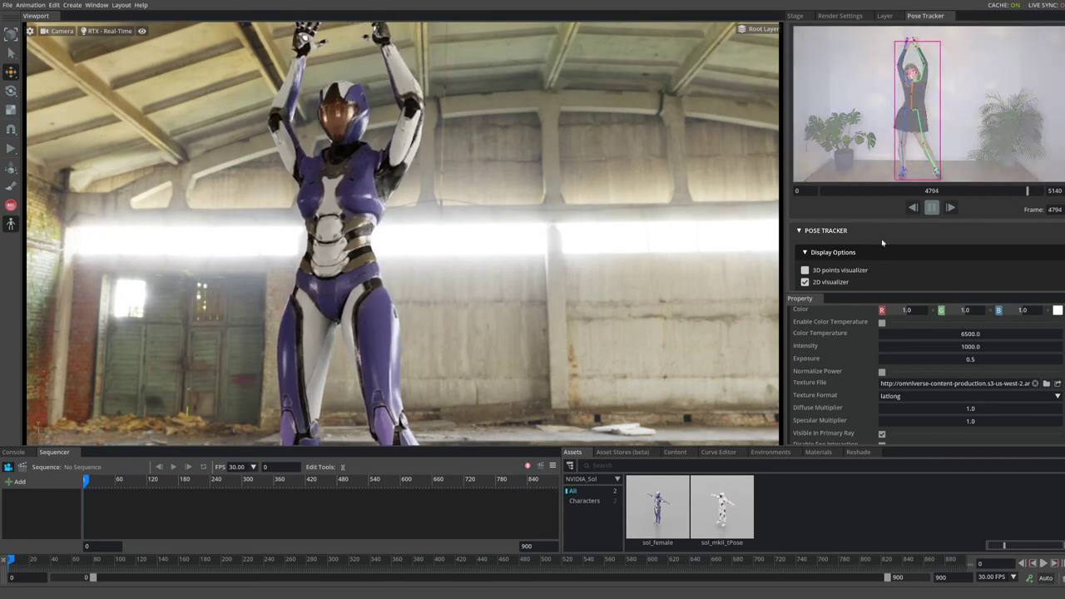
# Step: Replay earlier parts of the Ponzona clip, including from frame 4092, to check the motion from a low angle with the reduced smoothing and filtering
pyautogui.click(1006, 191)
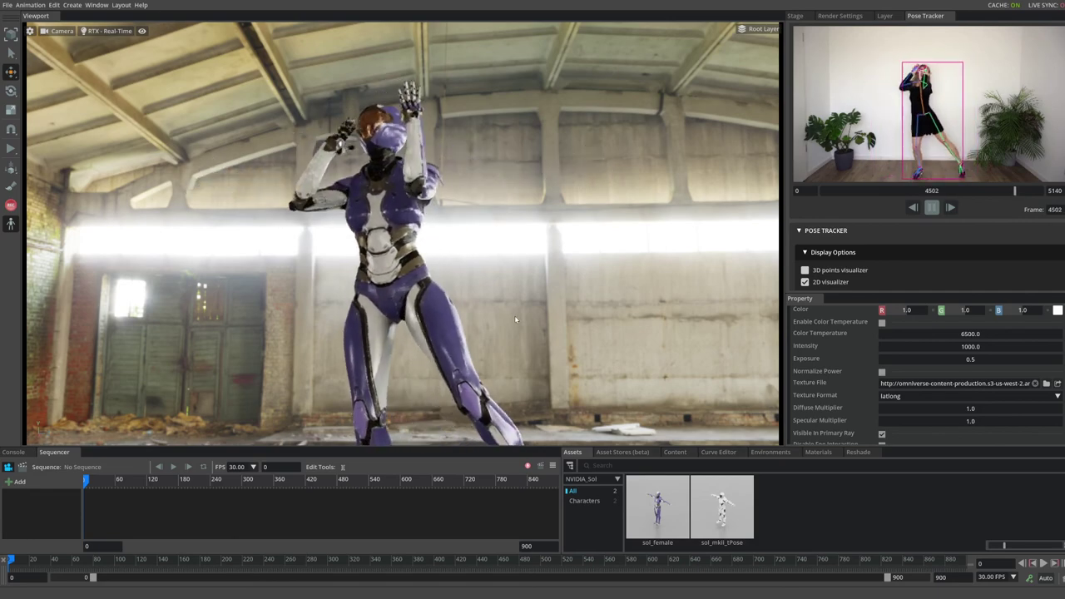
pyautogui.keyDown('alt'); pyautogui.moveTo(514, 315); pyautogui.dragTo(575, 296); pyautogui.keyUp('alt')
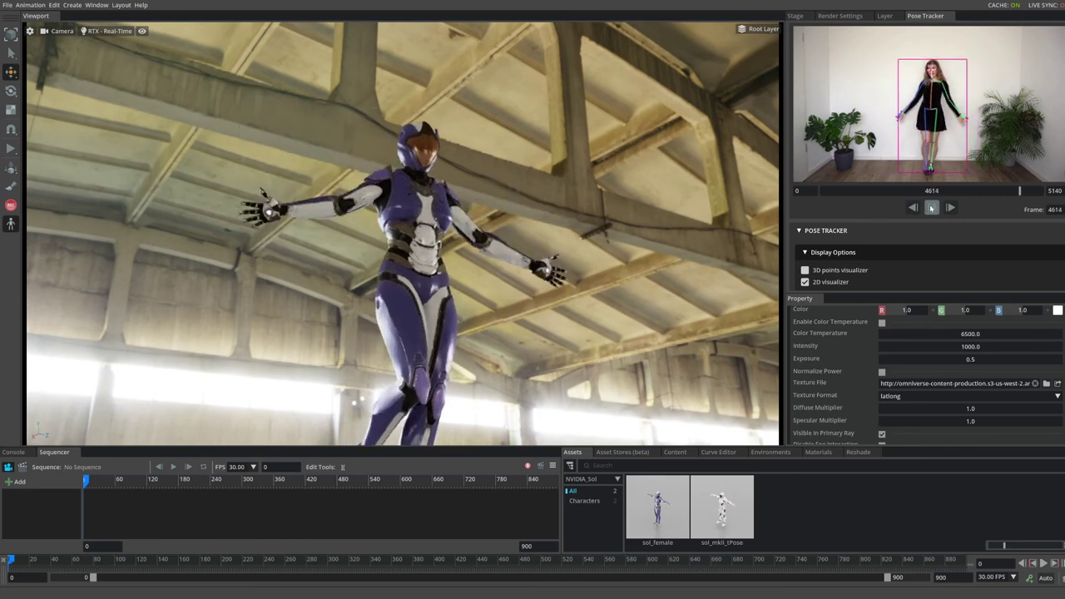
pyautogui.click(999, 192)
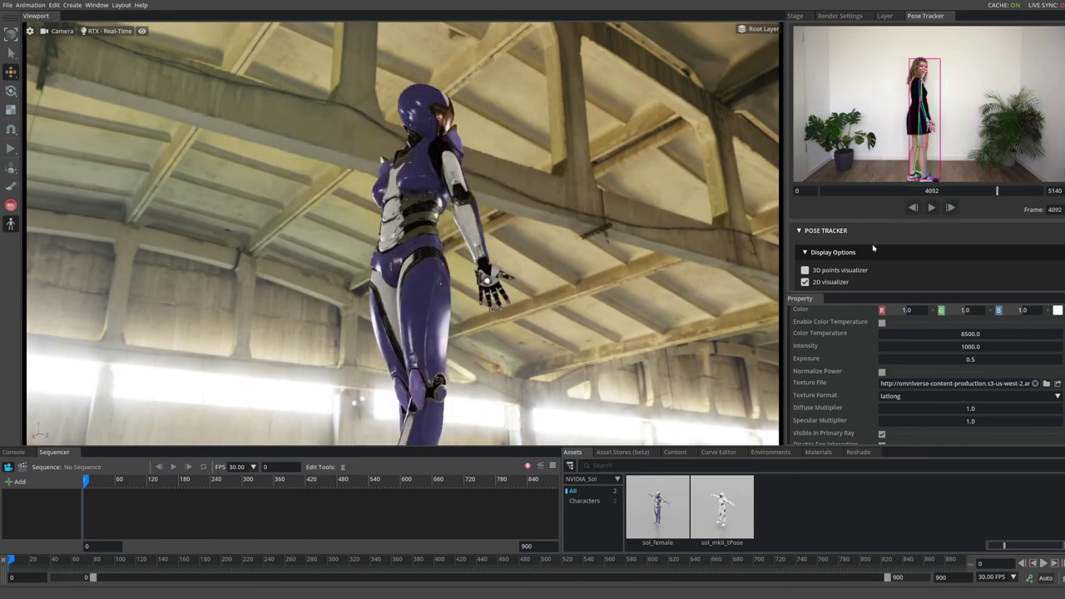
pyautogui.scroll(-5, 882, 246)
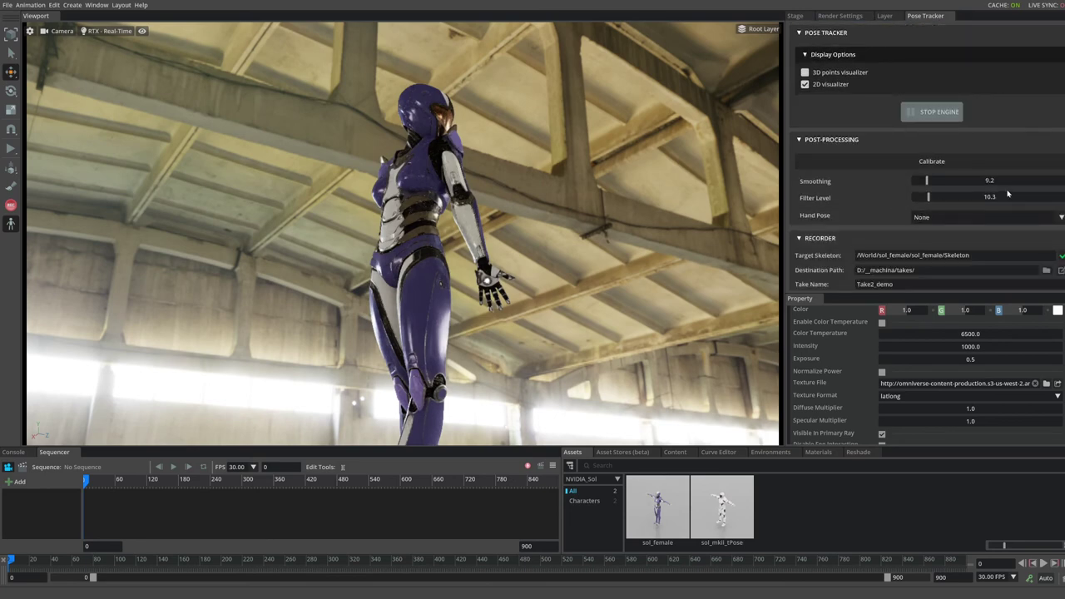
pyautogui.scroll(3, 964, 191)
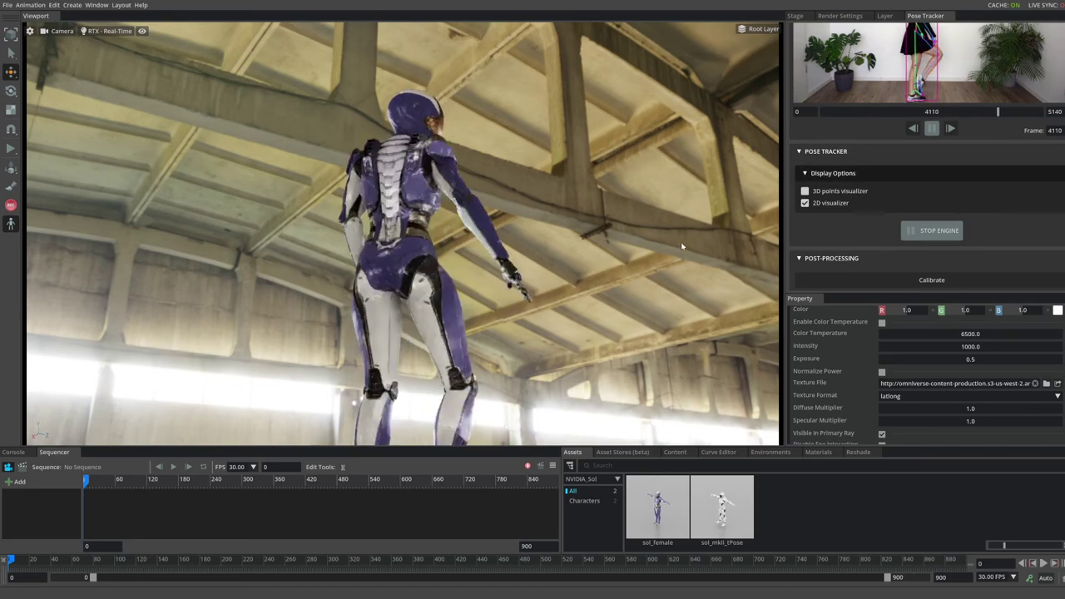
# Step: Show the pose tracker's video preview and view the dancing character from the front at a low angle while the clip plays
pyautogui.scroll(1, 861, 206)
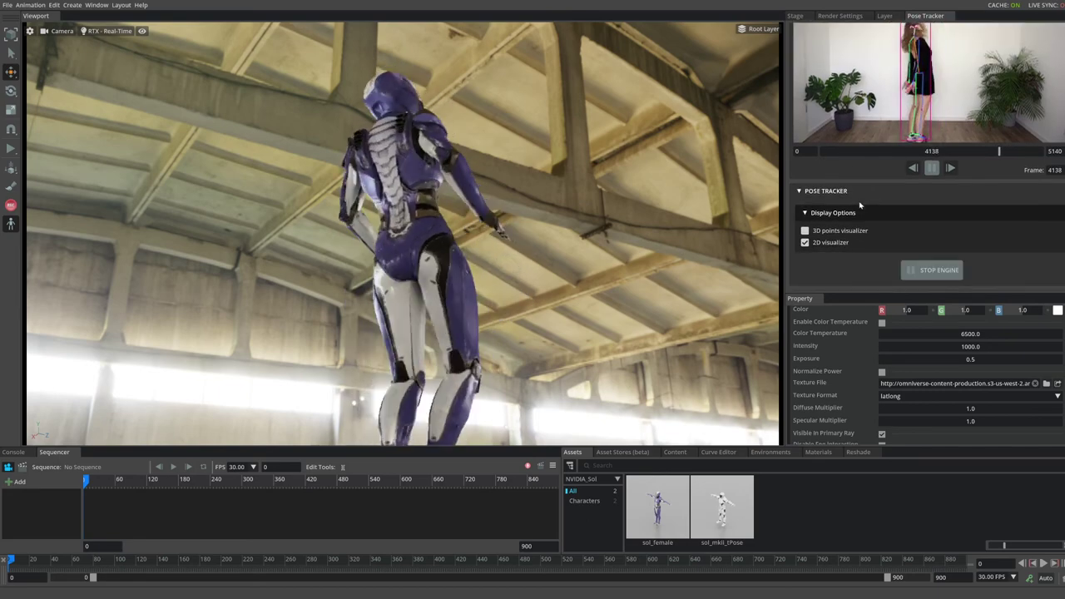
pyautogui.scroll(1, 861, 205)
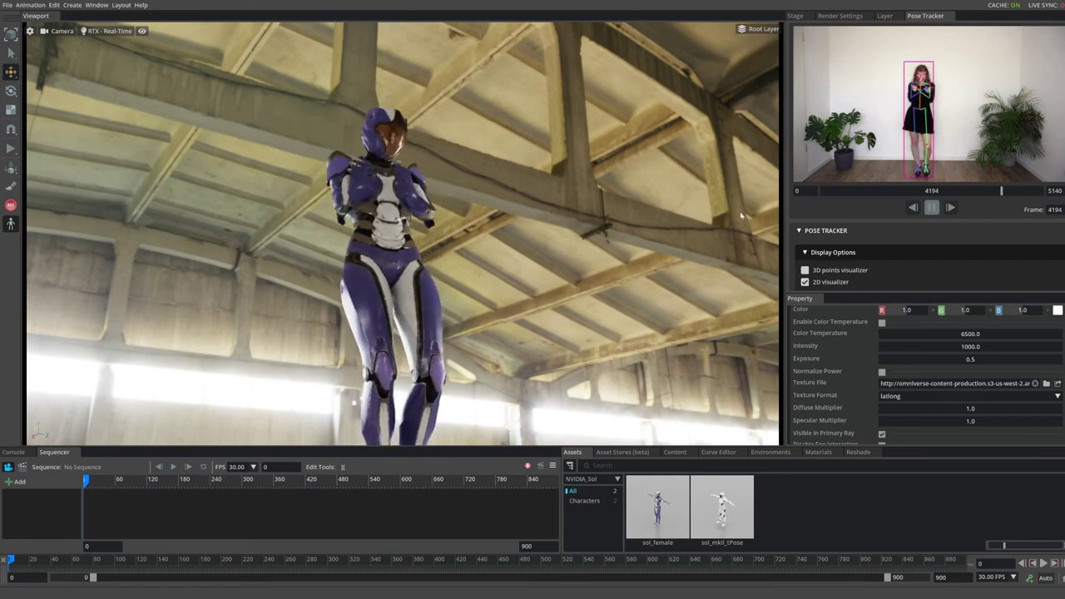
pyautogui.keyDown('alt'); pyautogui.moveTo(506, 265); pyautogui.dragTo(472, 275); pyautogui.keyUp('alt')
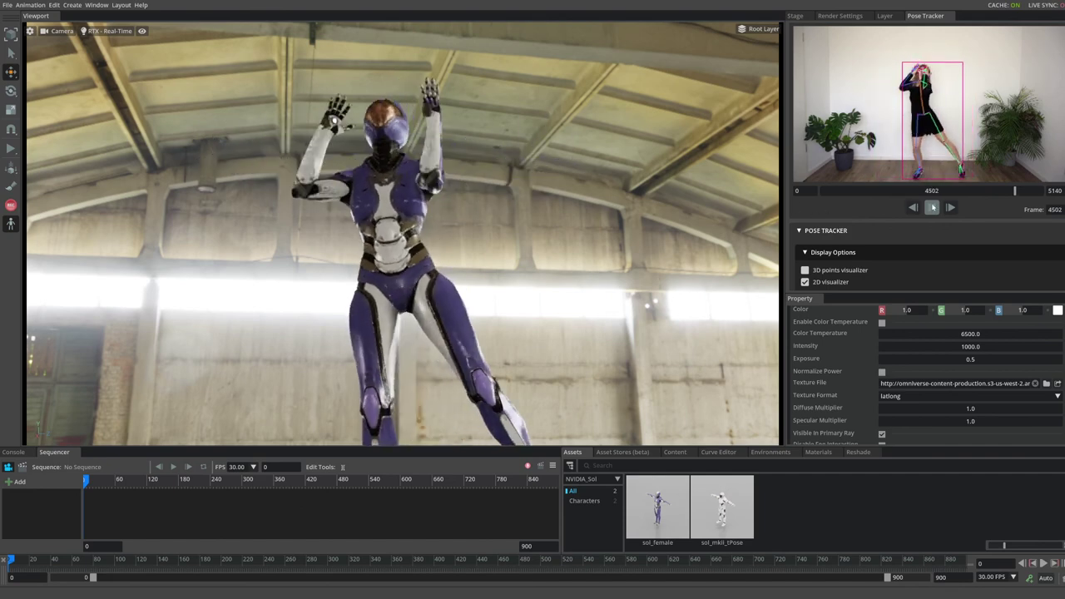
# Step: Raise the pose tracker's Smoothing to about 63 and Filter Level to 72.95, and continue the clip with its preview in view
pyautogui.scroll(-5, 902, 225)
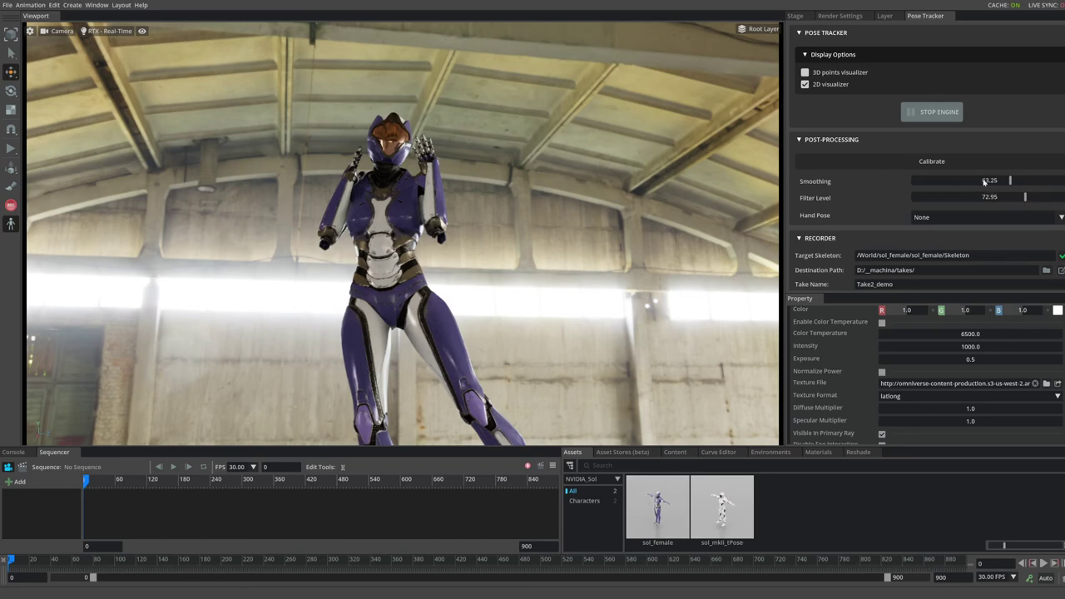
pyautogui.scroll(3, 947, 199)
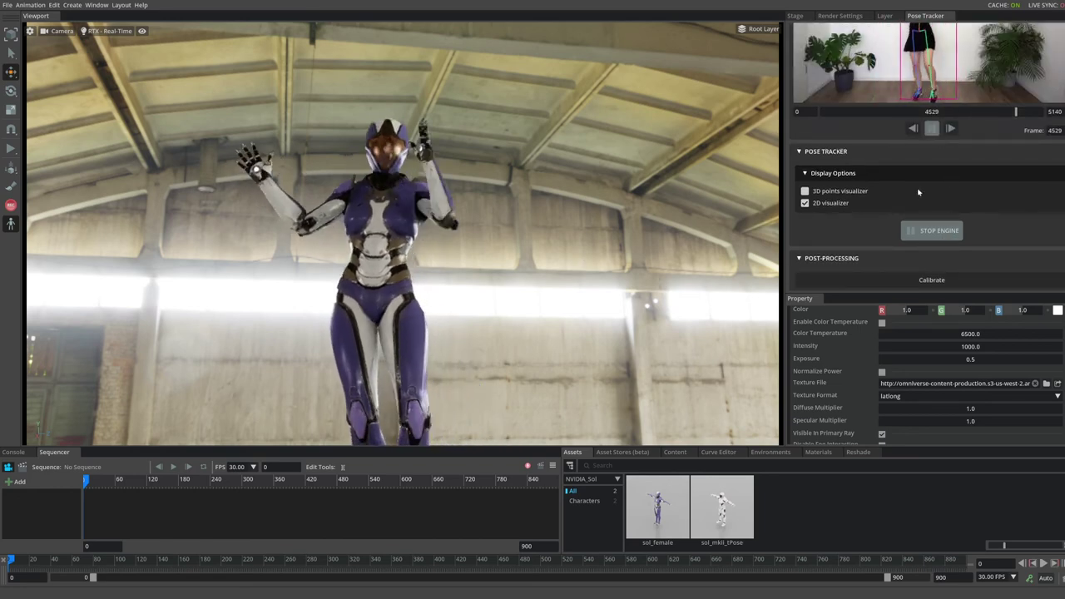
pyautogui.scroll(3, 886, 194)
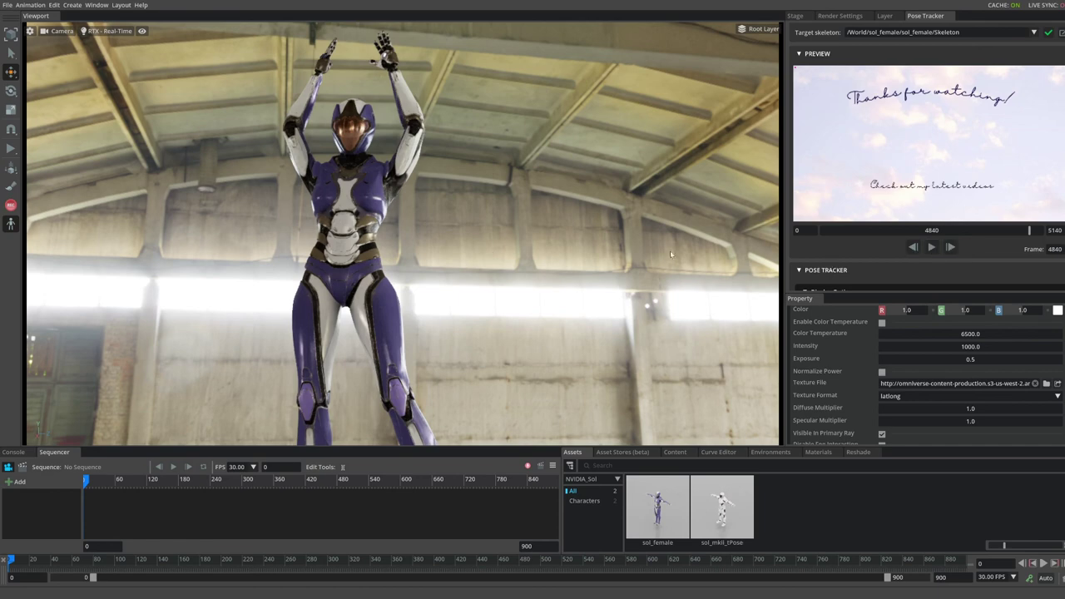
# Step: Replay the dance clip from around frame 4217 and inspect the character's hand and upper-body motion up close from the front
pyautogui.click(1015, 230)
pyautogui.click(1003, 231)
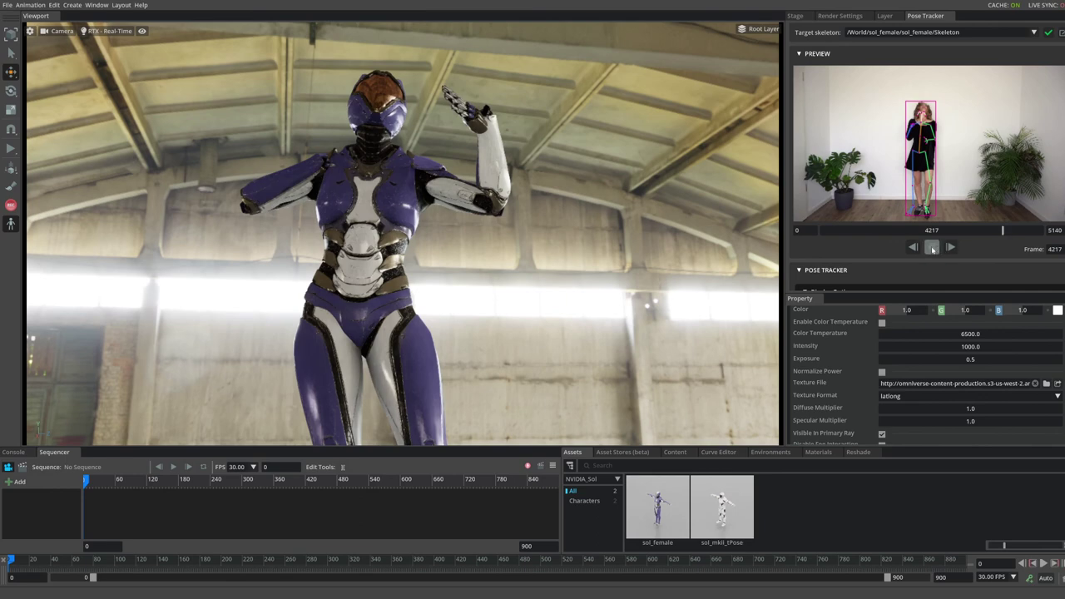
pyautogui.click(932, 248)
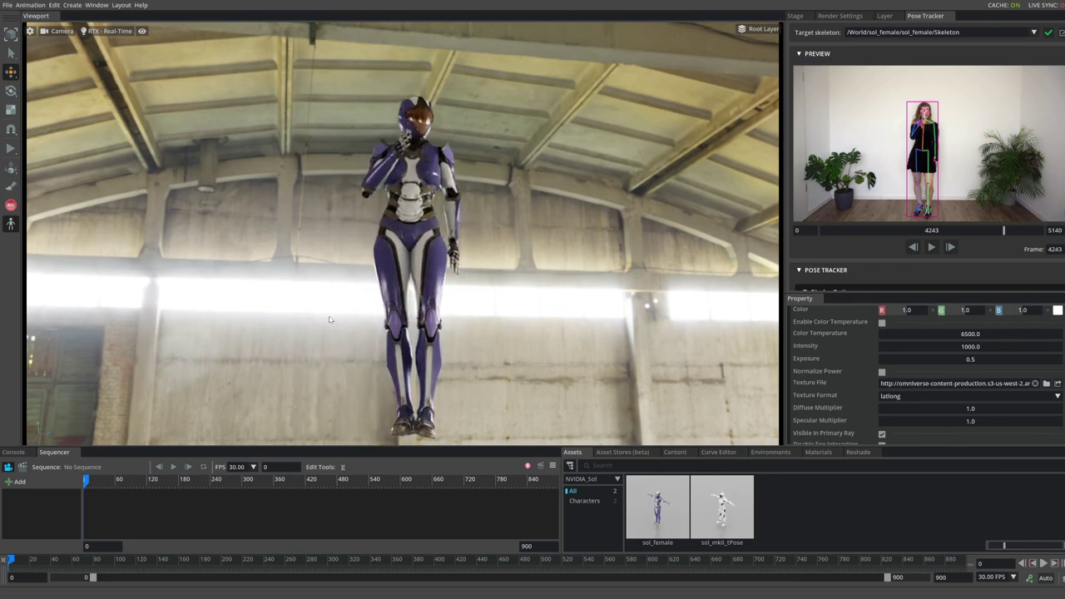
pyautogui.keyDown('alt'); pyautogui.moveTo(330, 319); pyautogui.dragTo(333, 338); pyautogui.keyUp('alt')
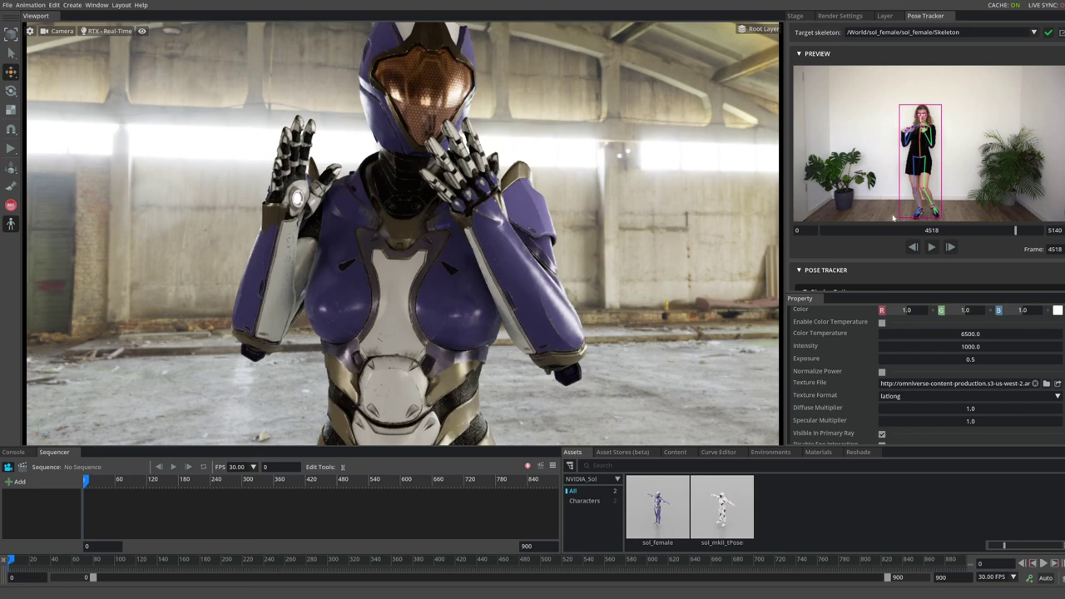
# Step: Set Smoothing to about 50 and Filter Level to 50.25, resume the clip, and inspect the raised-arm pose from a three-quarter view
pyautogui.scroll(-5, 879, 268)
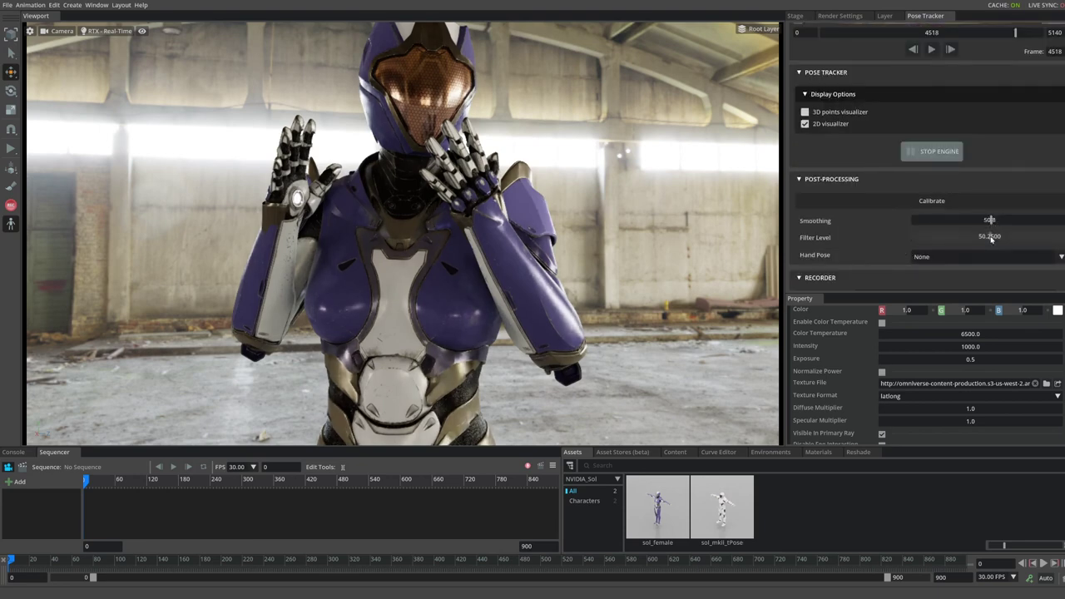
pyautogui.scroll(5, 916, 200)
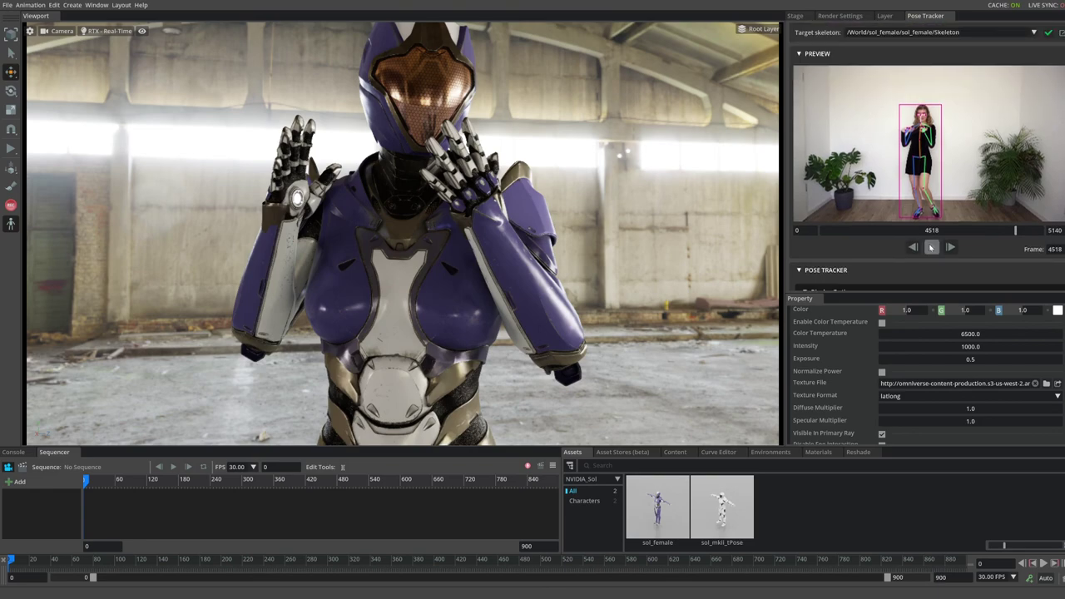
pyautogui.click(932, 247)
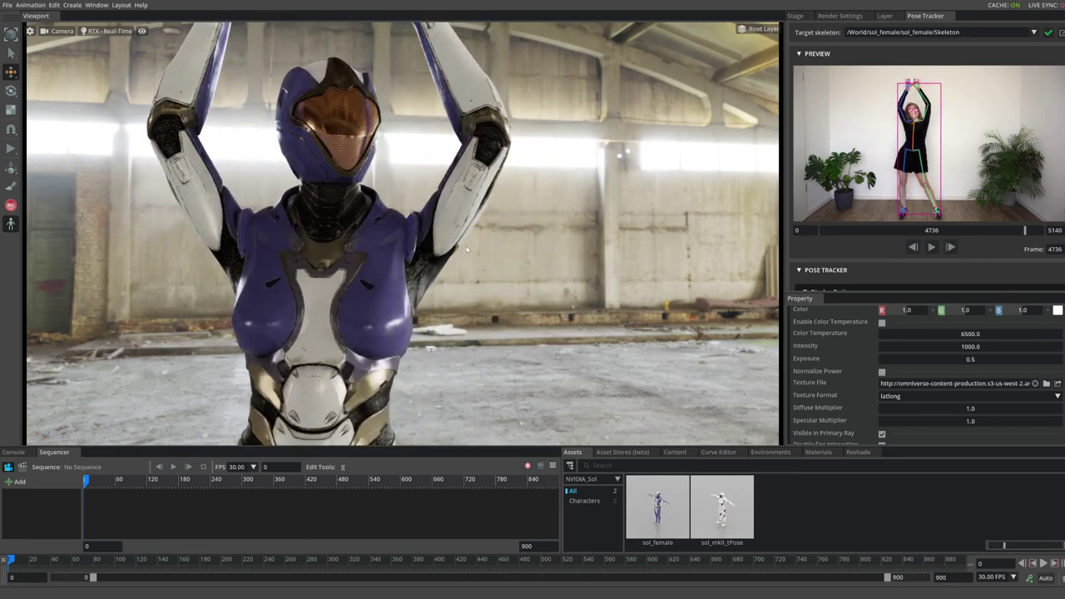
pyautogui.keyDown('alt'); pyautogui.moveTo(474, 247); pyautogui.dragTo(774, 217); pyautogui.keyUp('alt')
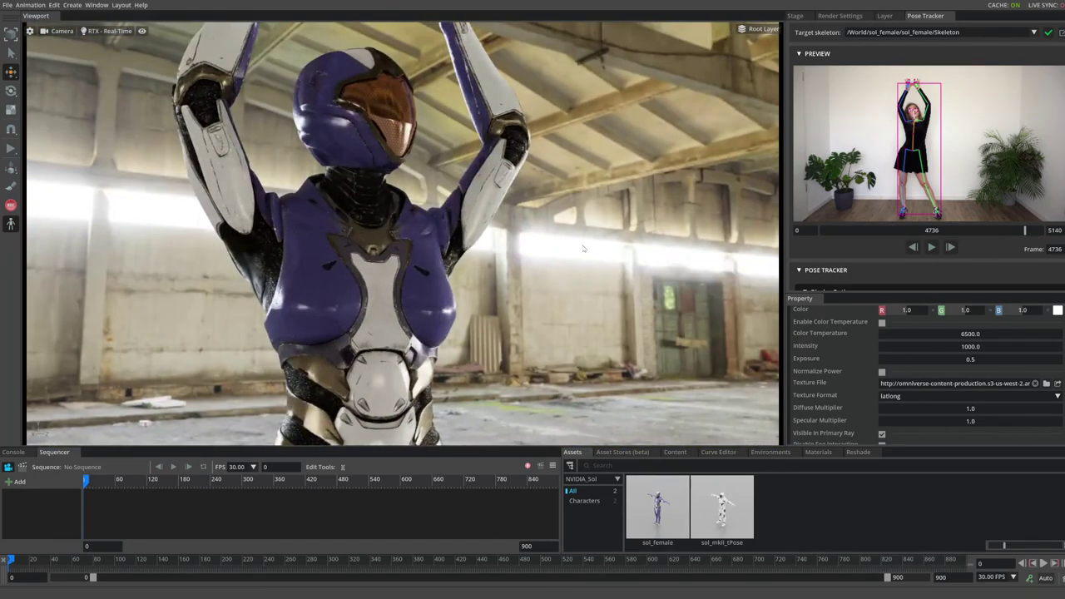